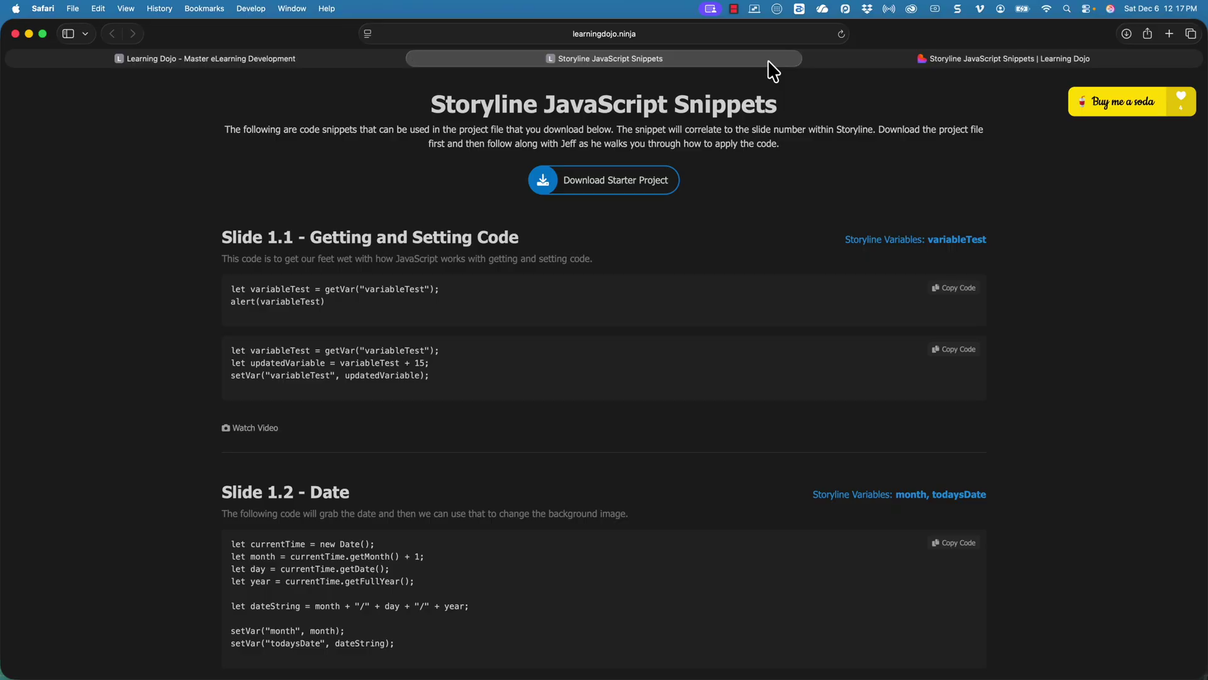
scroll(792, 151, down, 5)
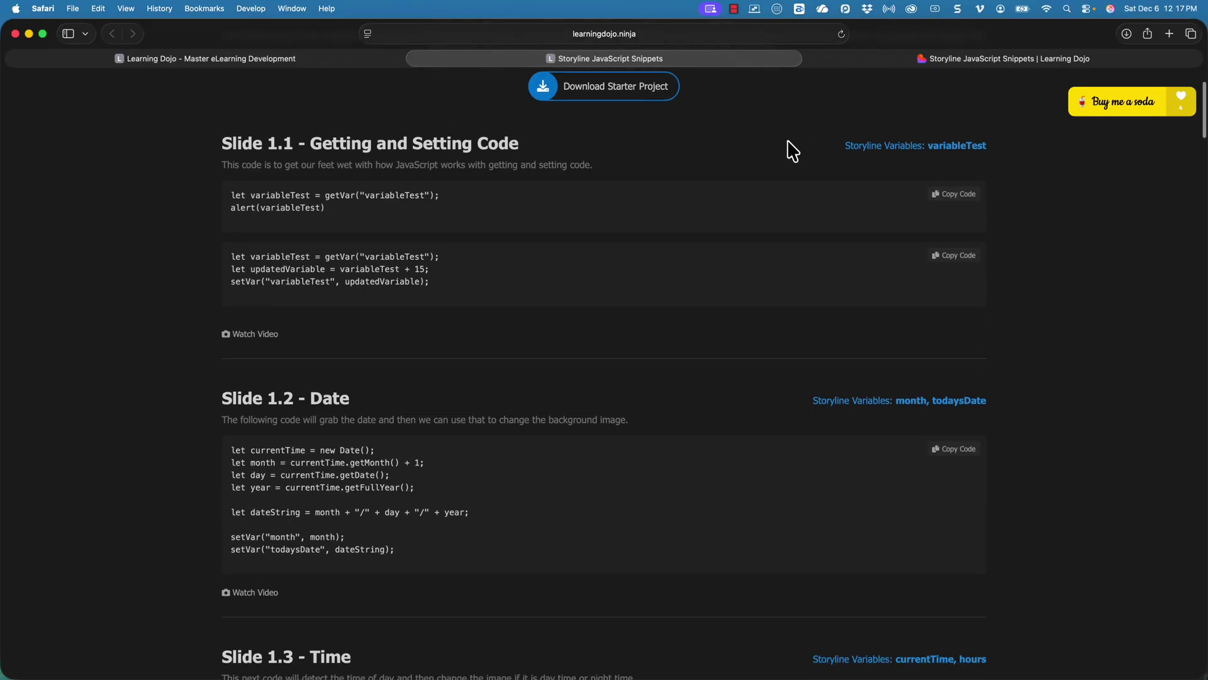
scroll(793, 160, down, 1)
scroll(794, 161, up, 1)
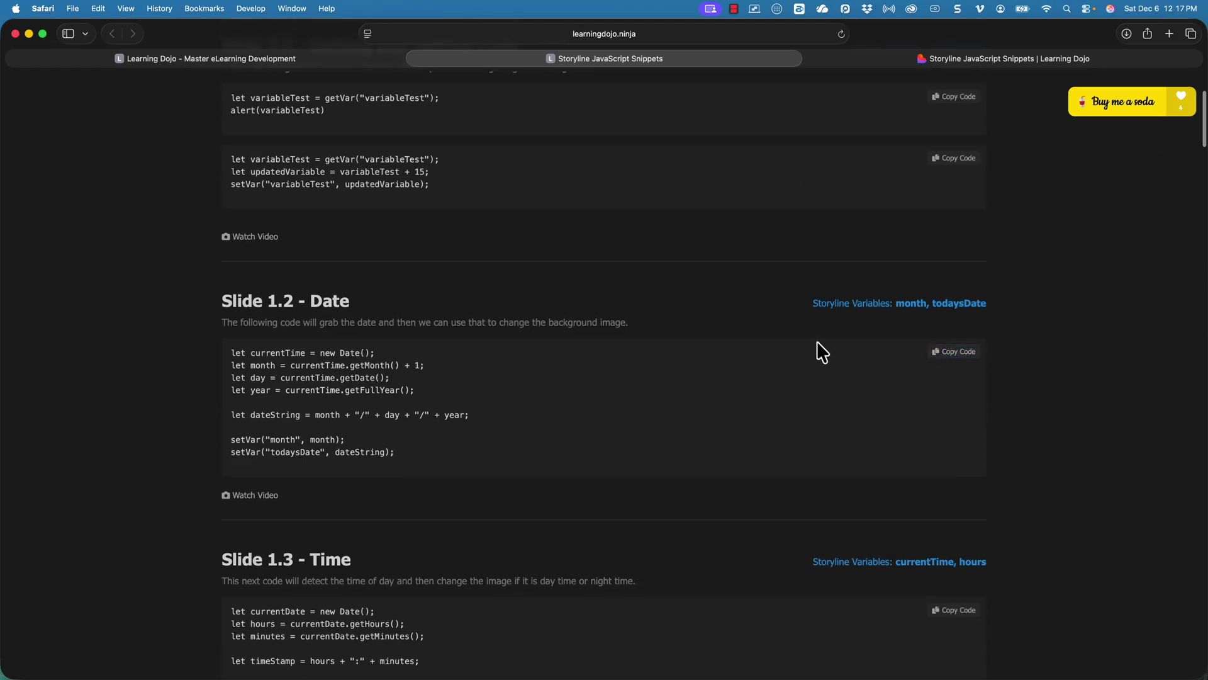
scroll(819, 352, up, 4)
scroll(661, 227, down, 15)
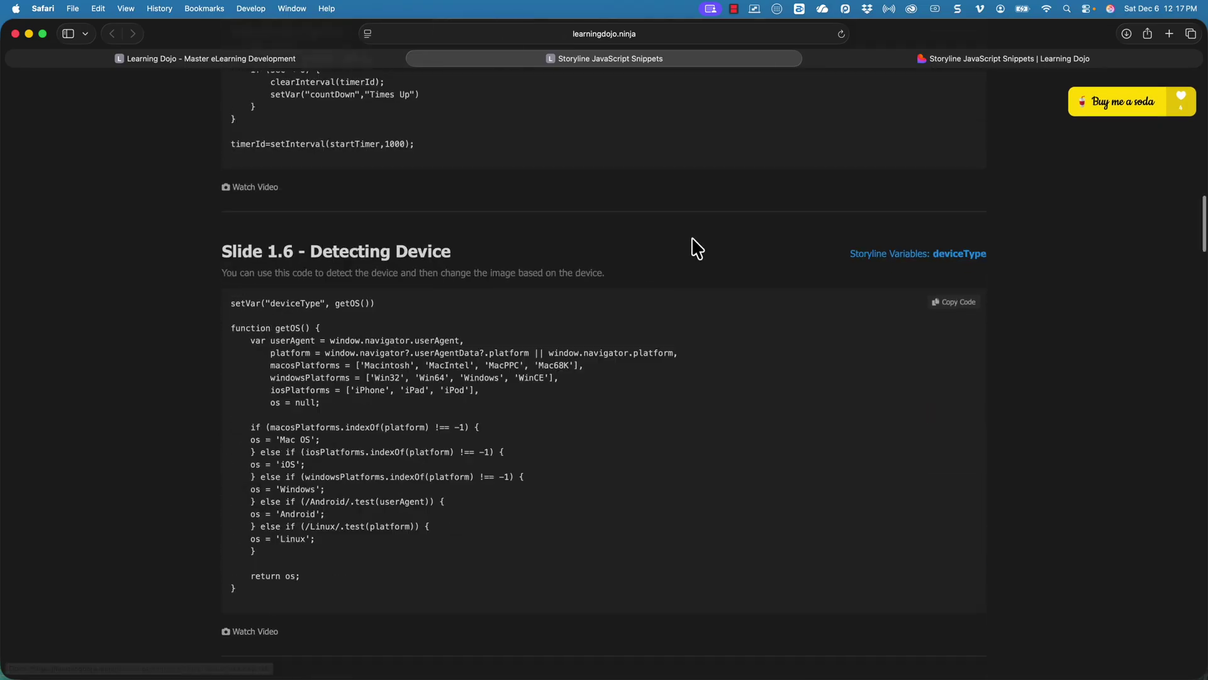
scroll(697, 249, down, 10)
scroll(697, 249, down, 3)
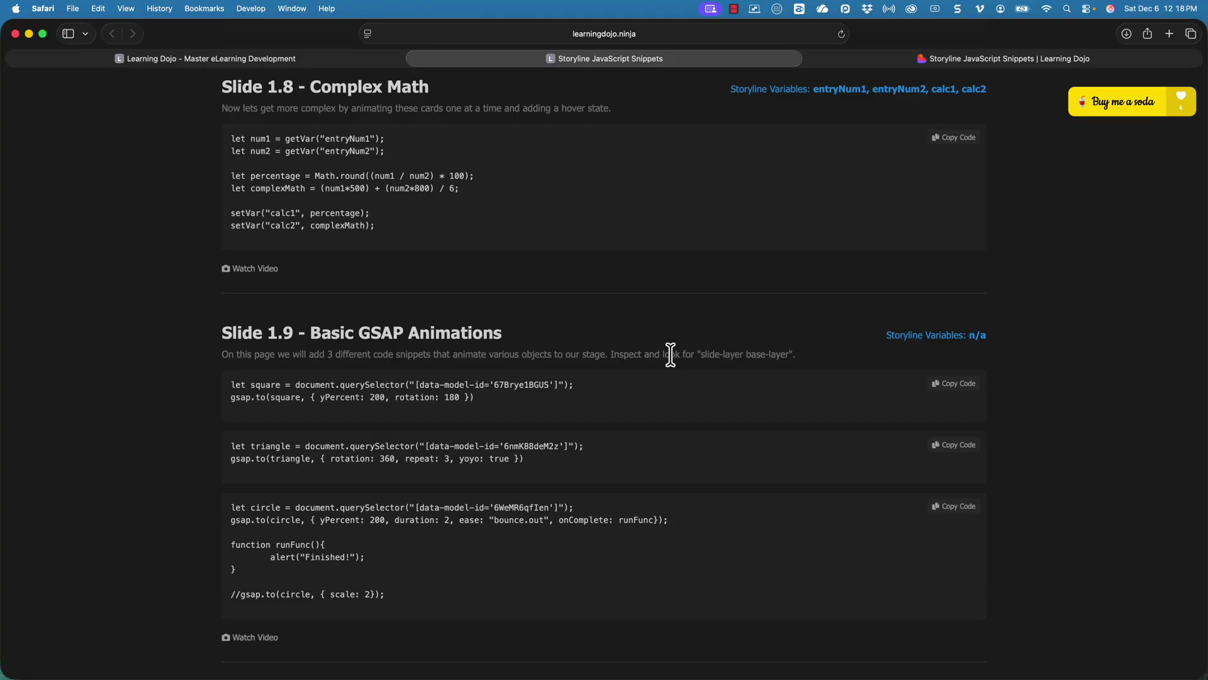
scroll(660, 335, down, 3)
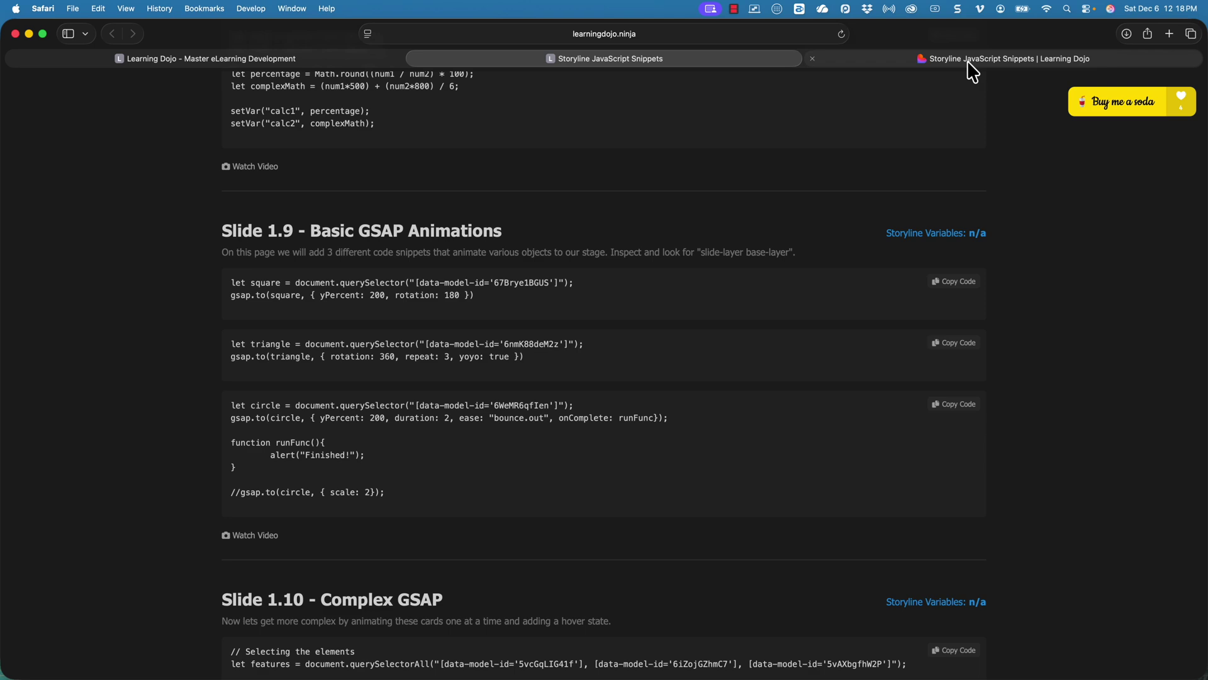
Switch from the Learning Dojo snippets page to the Storyline JS Snippets app
click(968, 61)
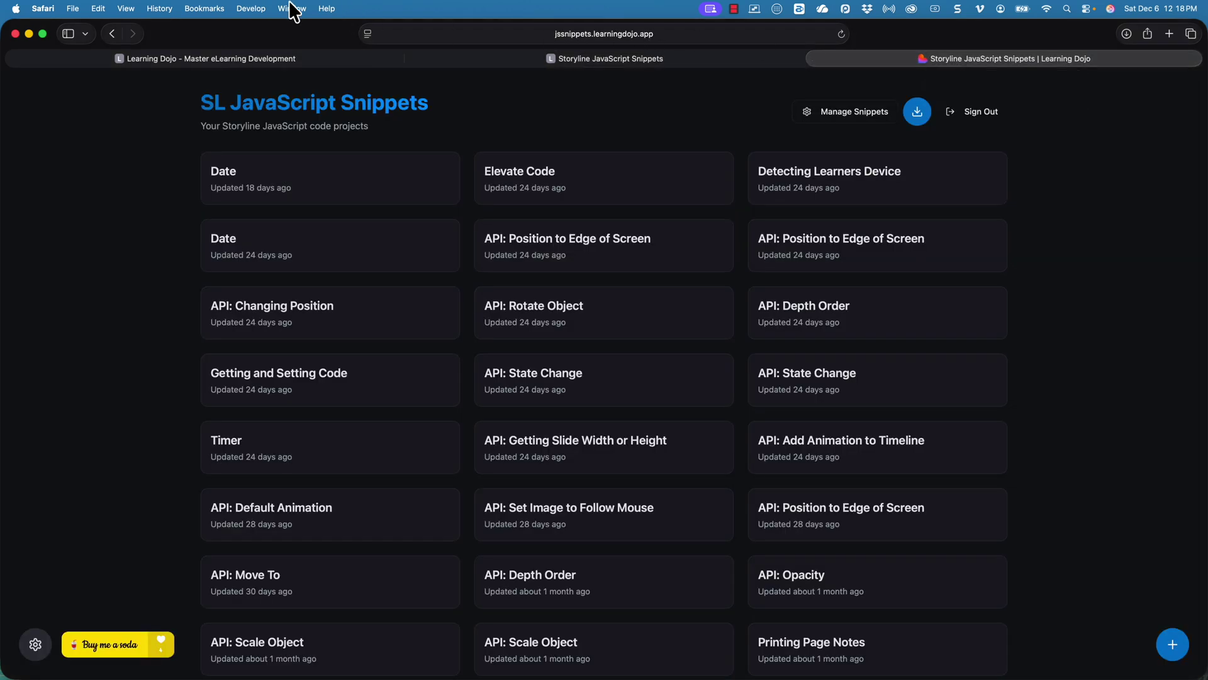
Return to the Learning Dojo homepage and relaunch Storyline JavaScript Snippets from the Apps list
click(337, 60)
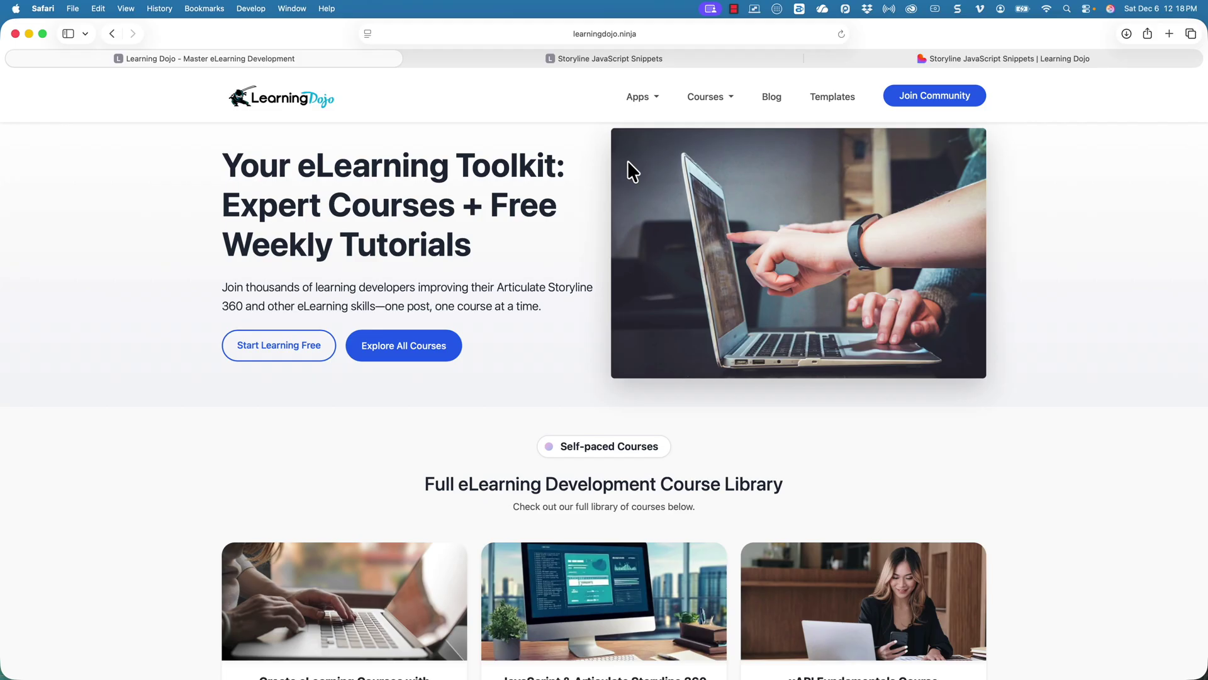
click(650, 112)
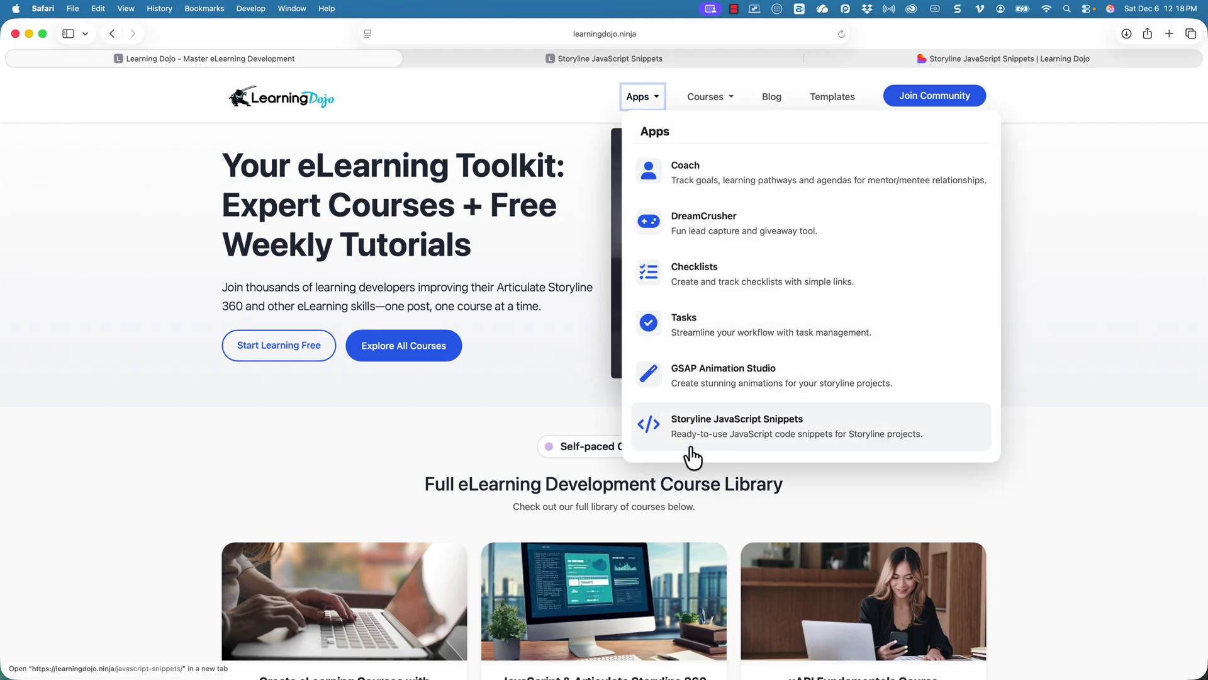
click(953, 57)
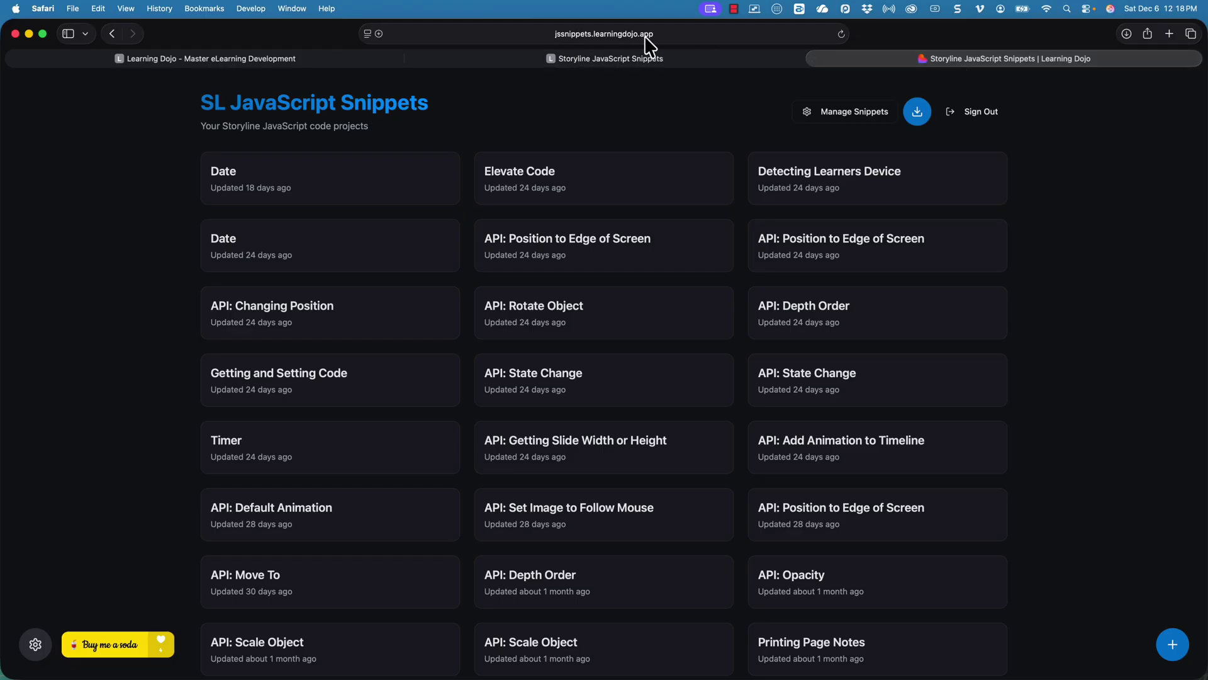
Sign out of the snippets app and sign back in with the saved credentials
click(978, 113)
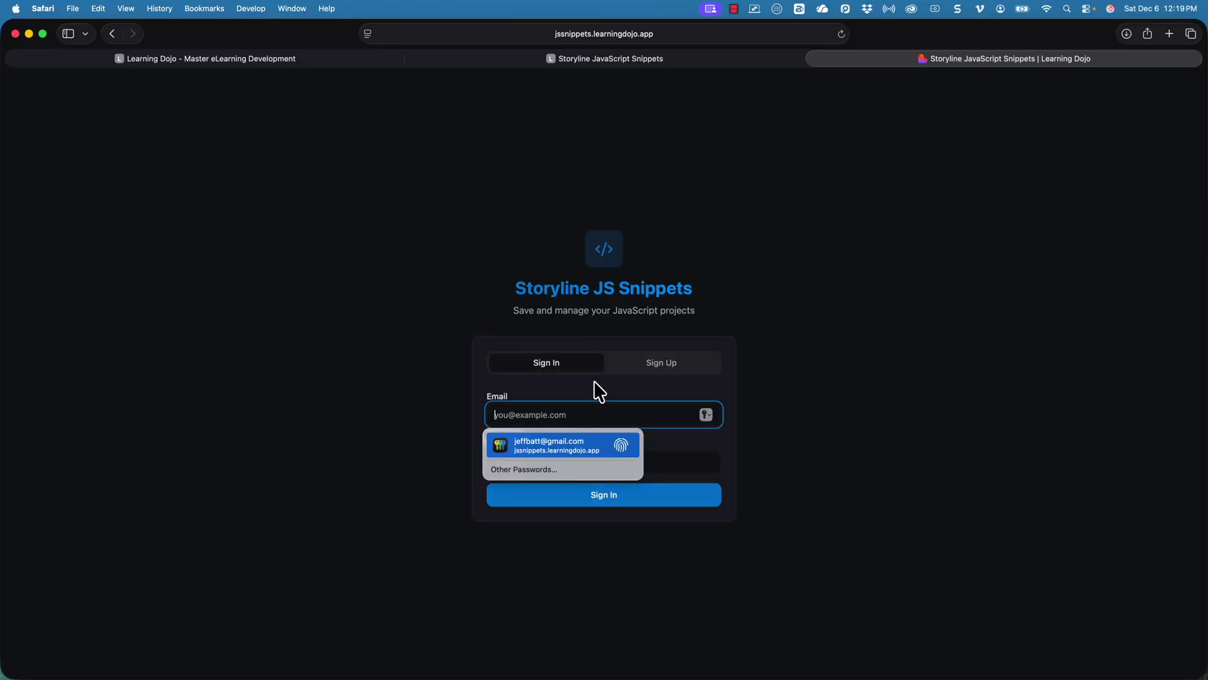
key(Return)
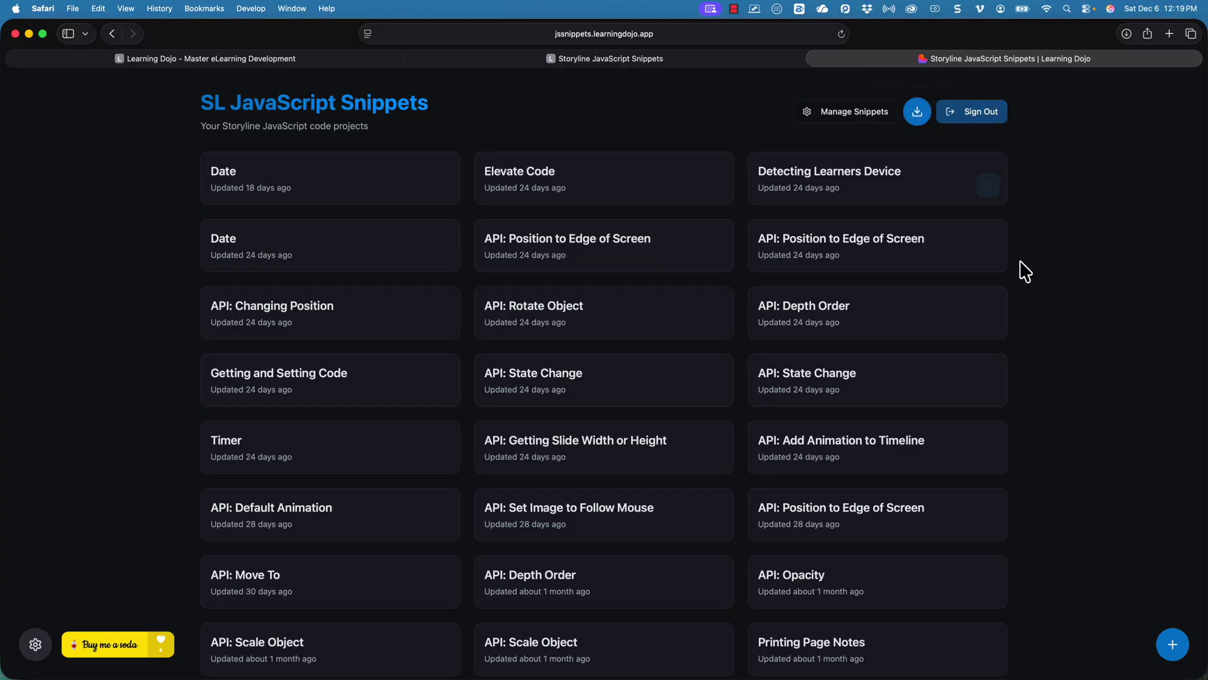
click(37, 647)
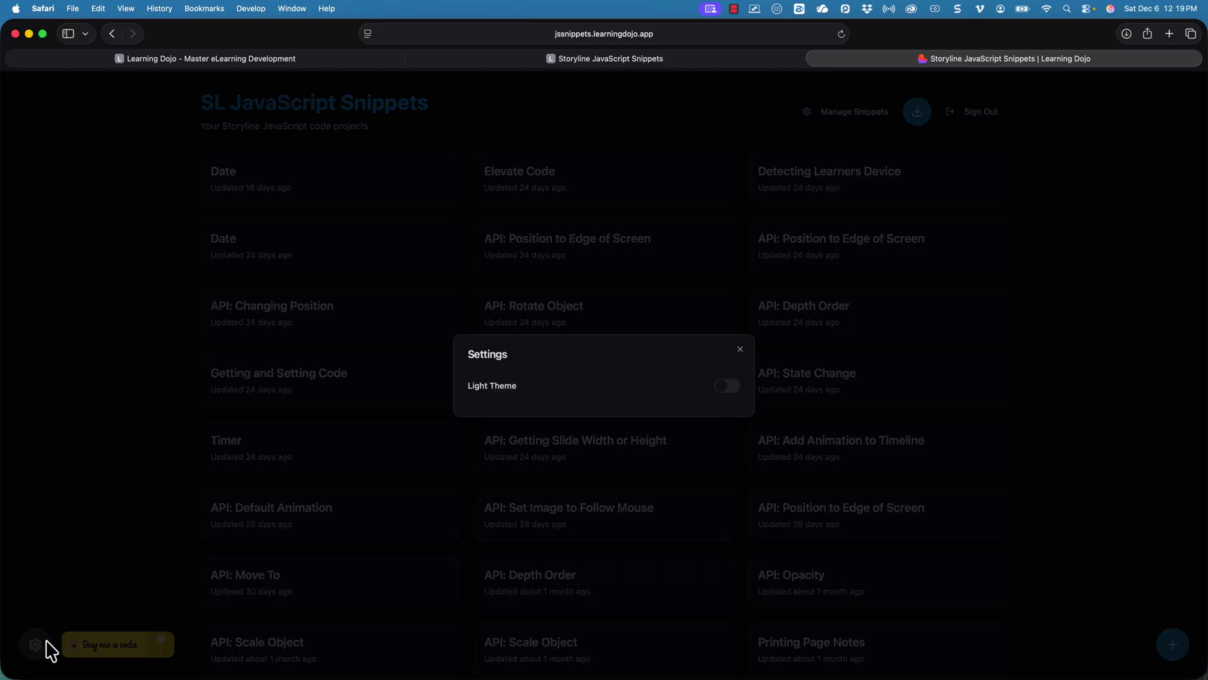
click(729, 387)
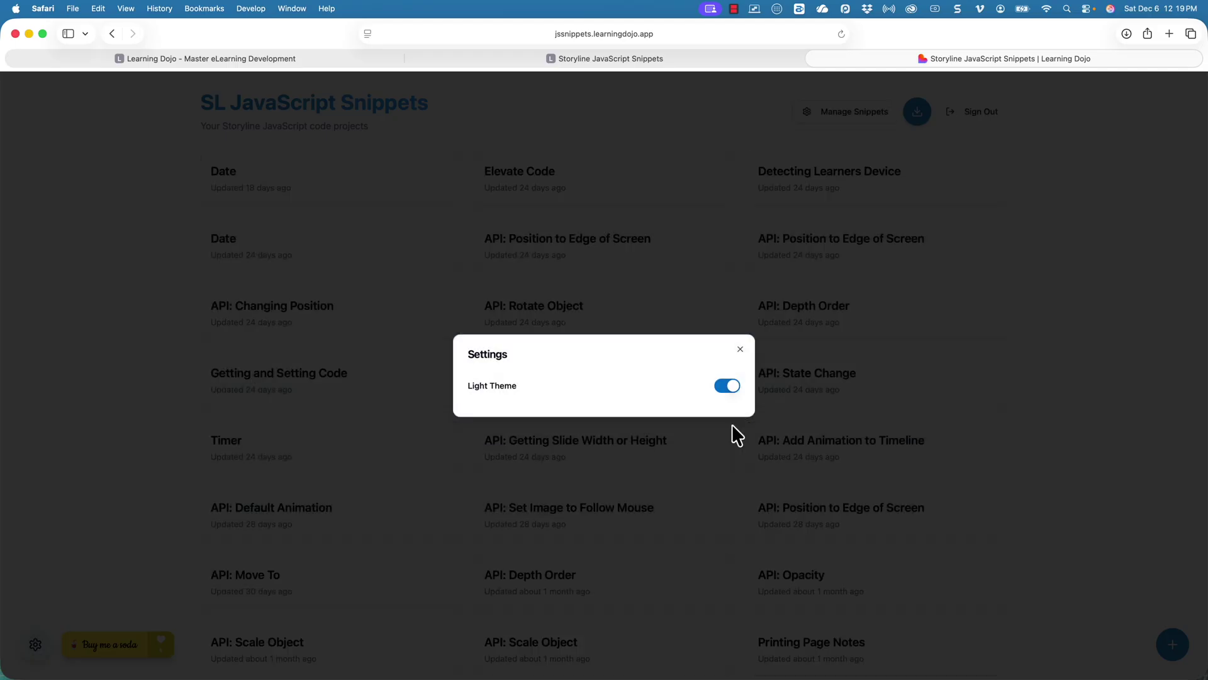
click(727, 389)
click(739, 350)
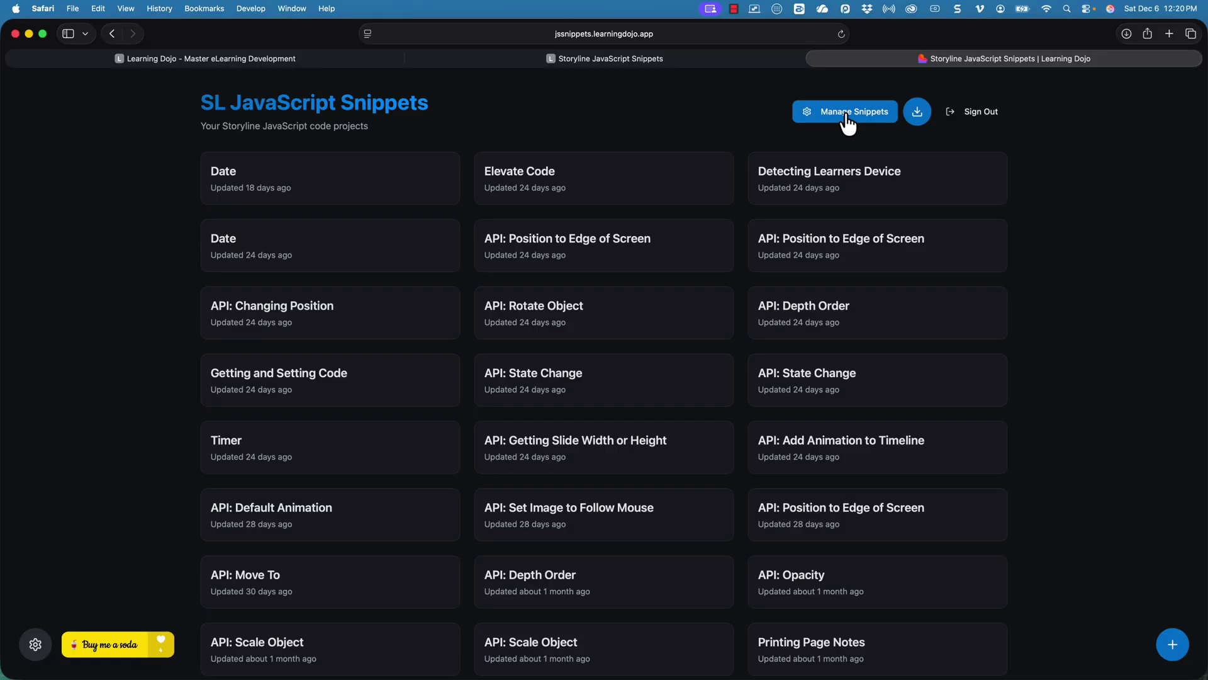
click(1172, 646)
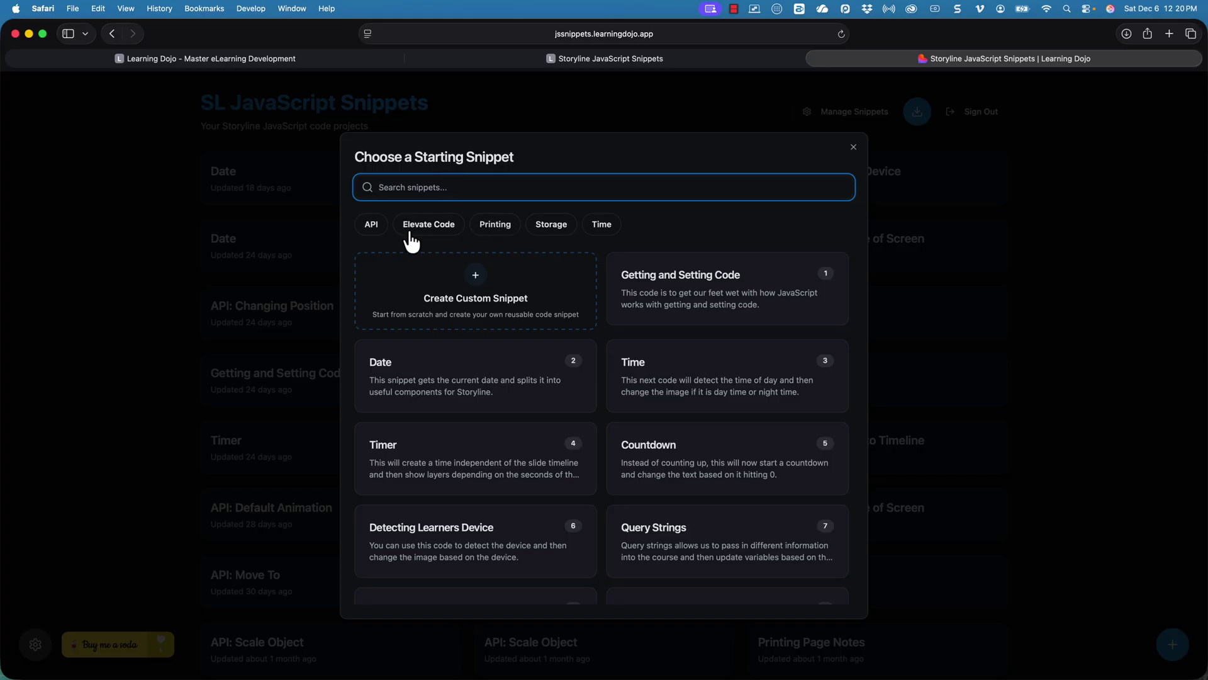
Filter the starting snippets by API, then Elevate Code, then Printing alone
click(372, 232)
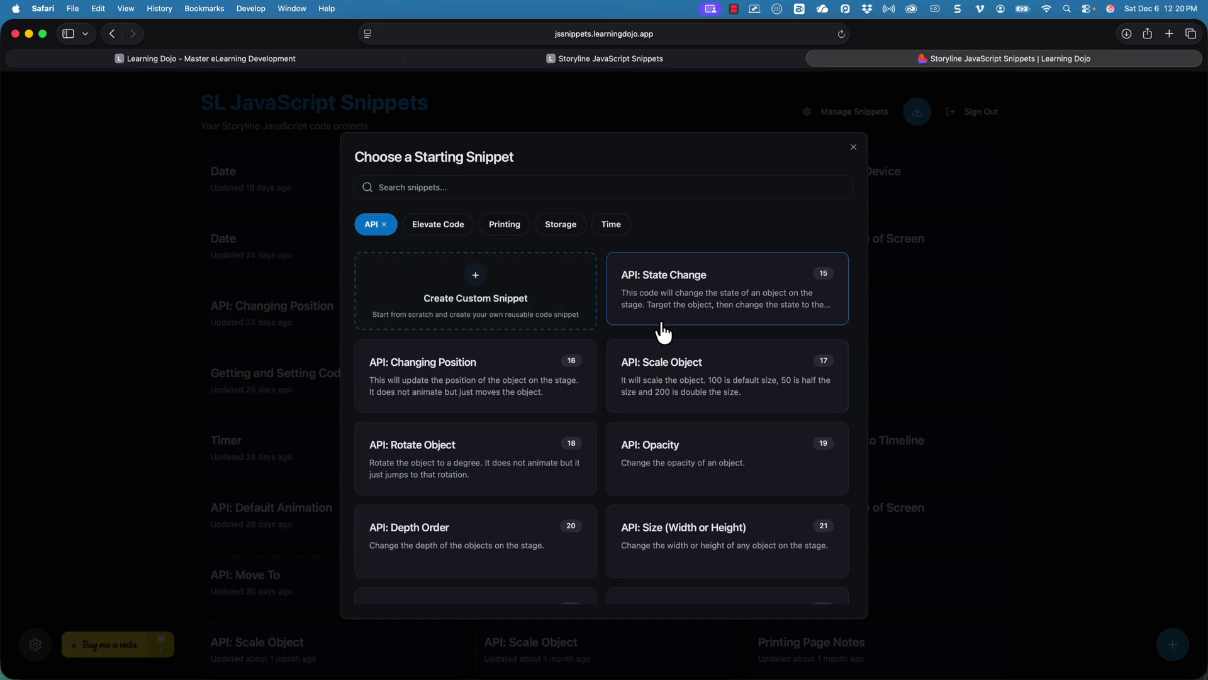
scroll(661, 333, down, 3)
scroll(661, 332, down, 1)
scroll(660, 332, down, 3)
scroll(664, 334, up, 1)
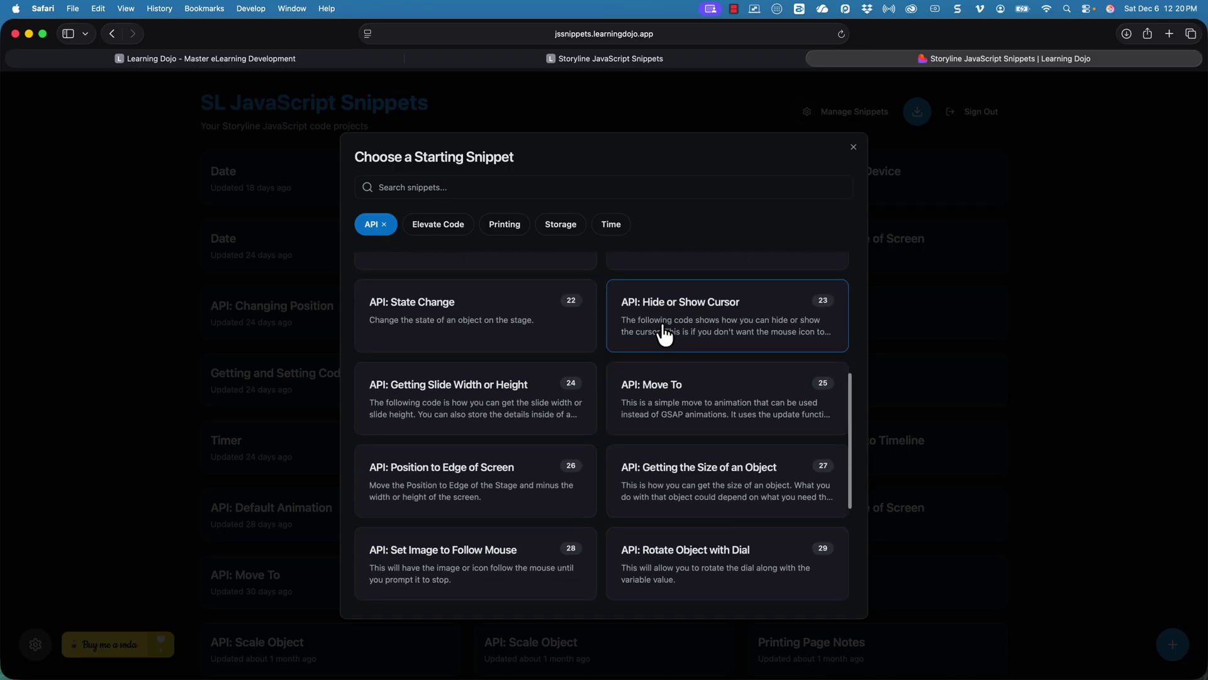
scroll(664, 334, down, 3)
scroll(661, 337, down, 1)
scroll(661, 321, up, 10)
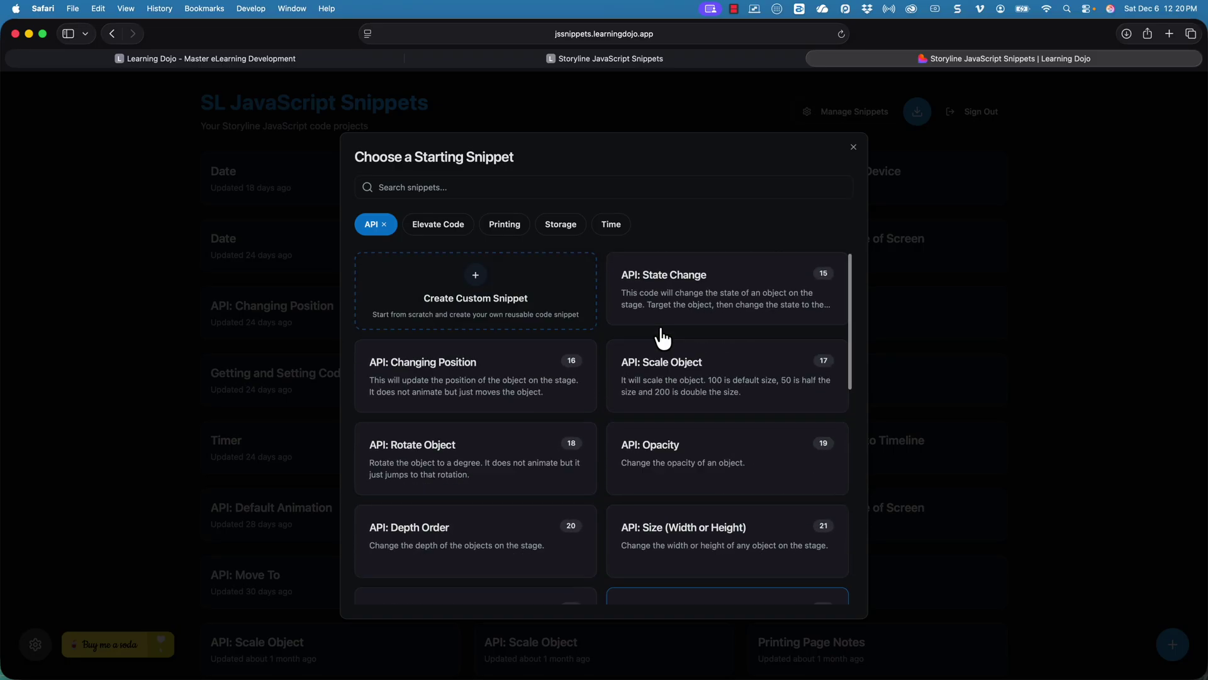
click(462, 241)
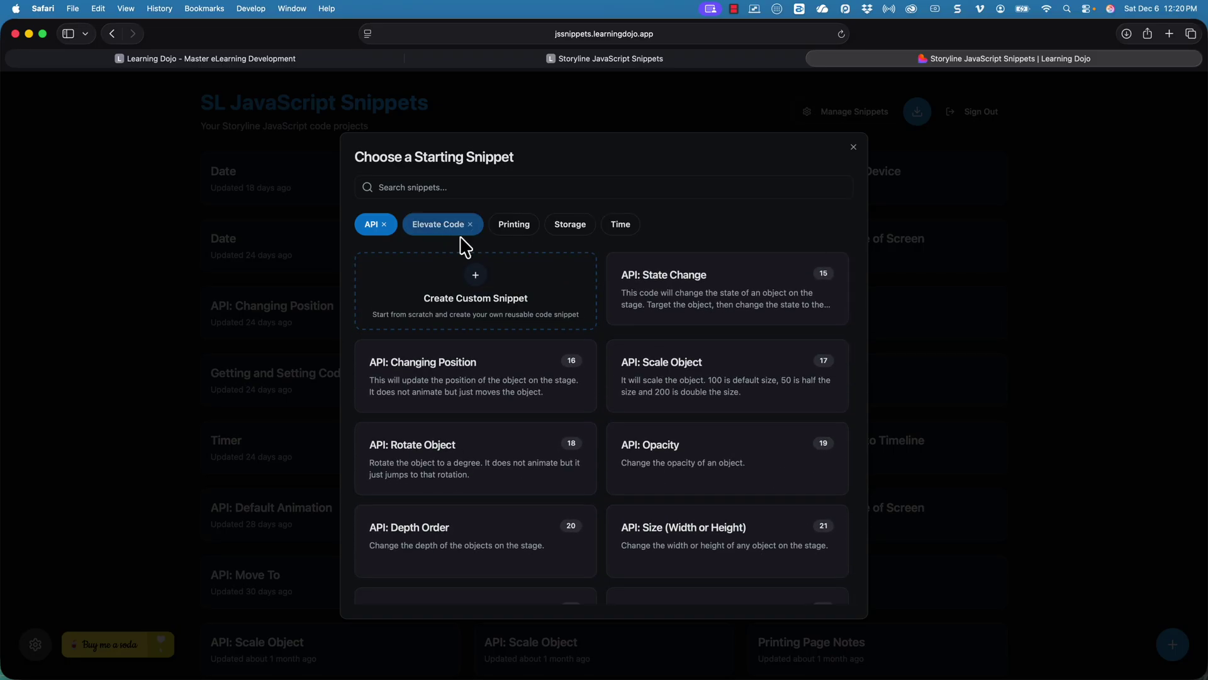
click(373, 231)
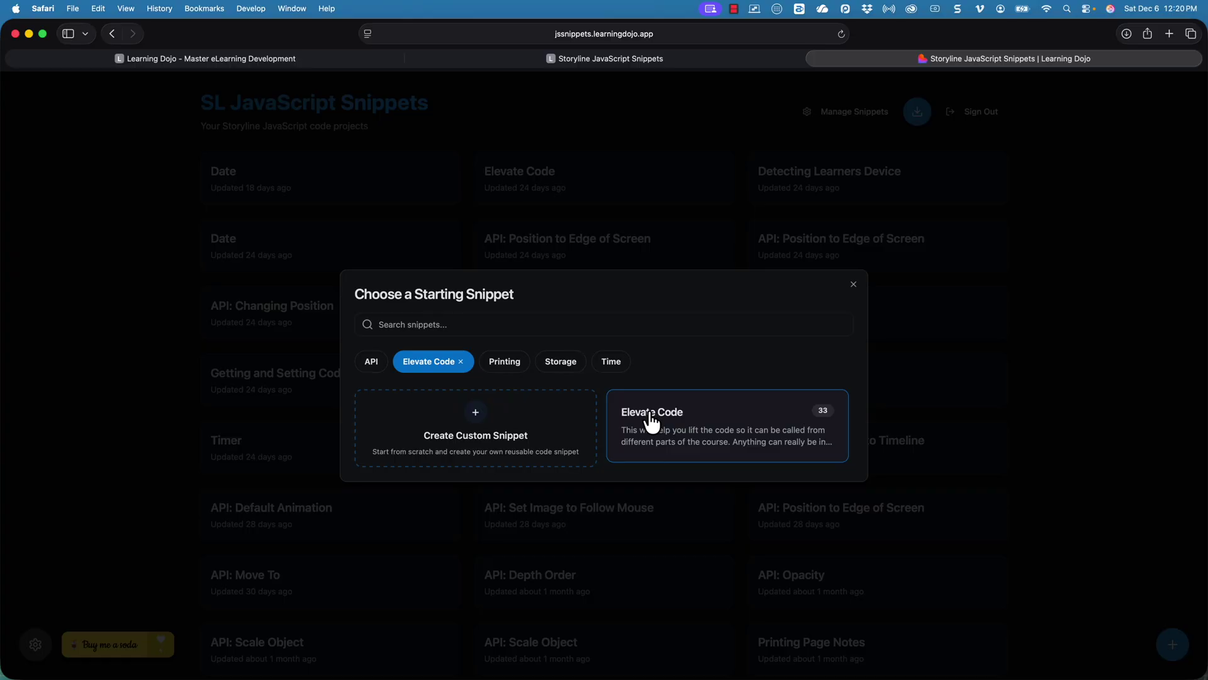
click(459, 370)
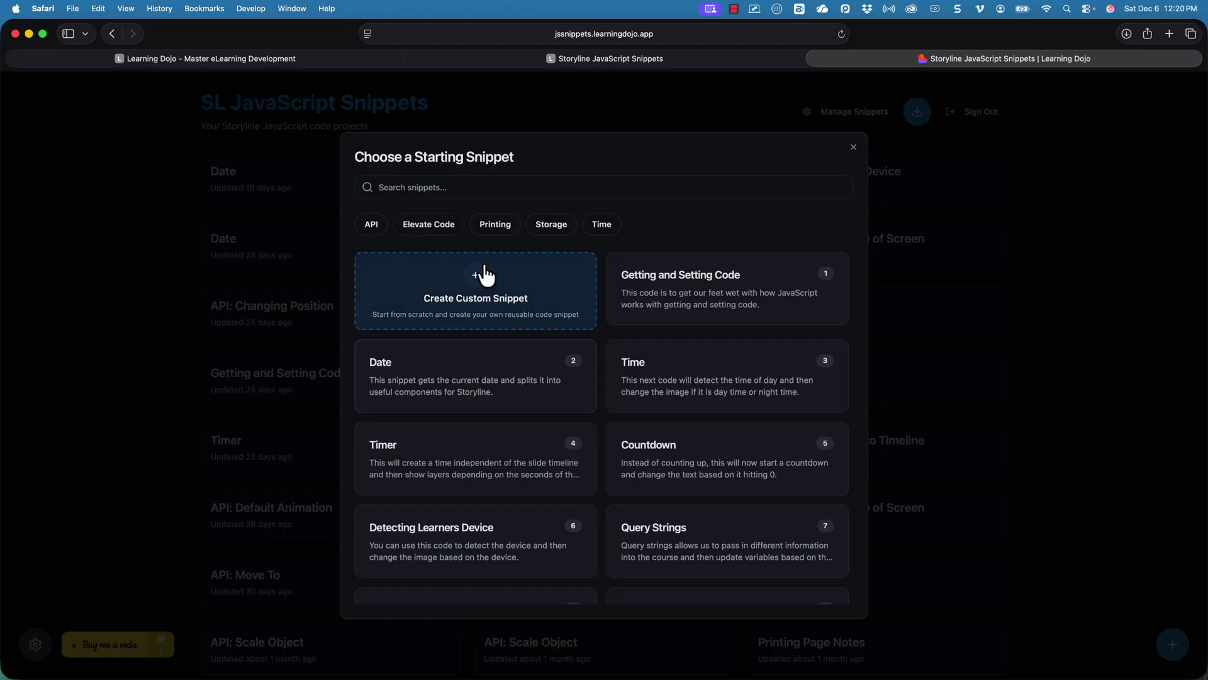
click(492, 230)
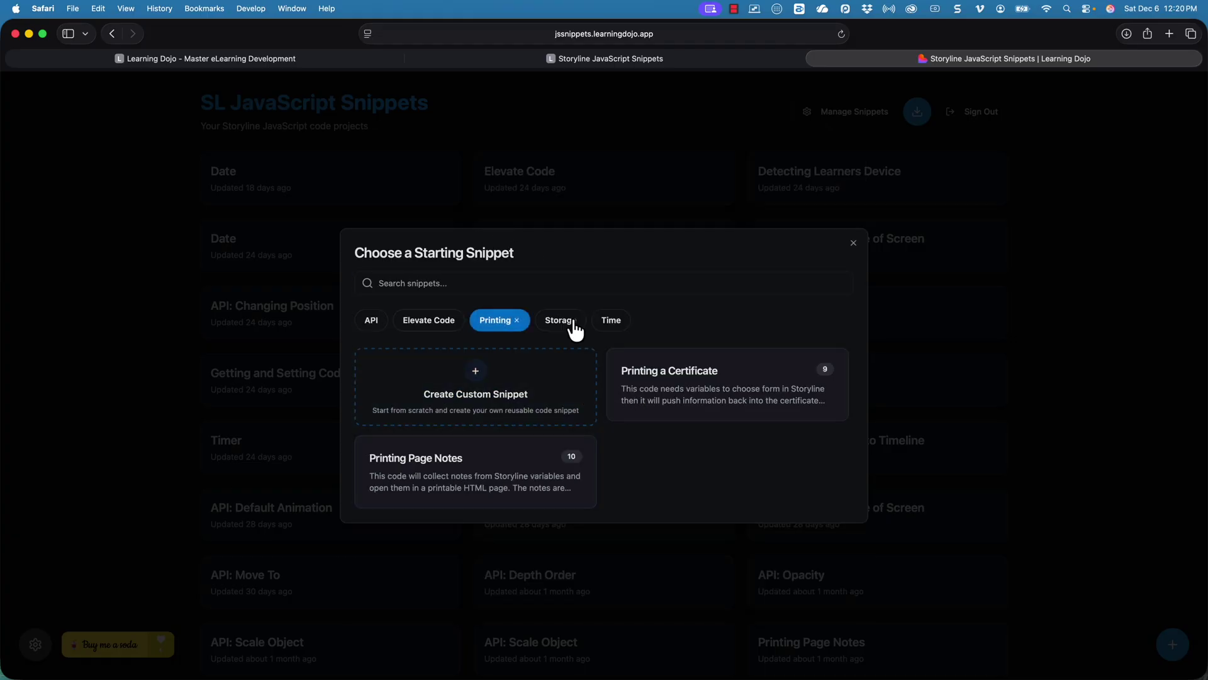
Filter by Storage and Time, then clear every category filter to show all snippets
click(515, 326)
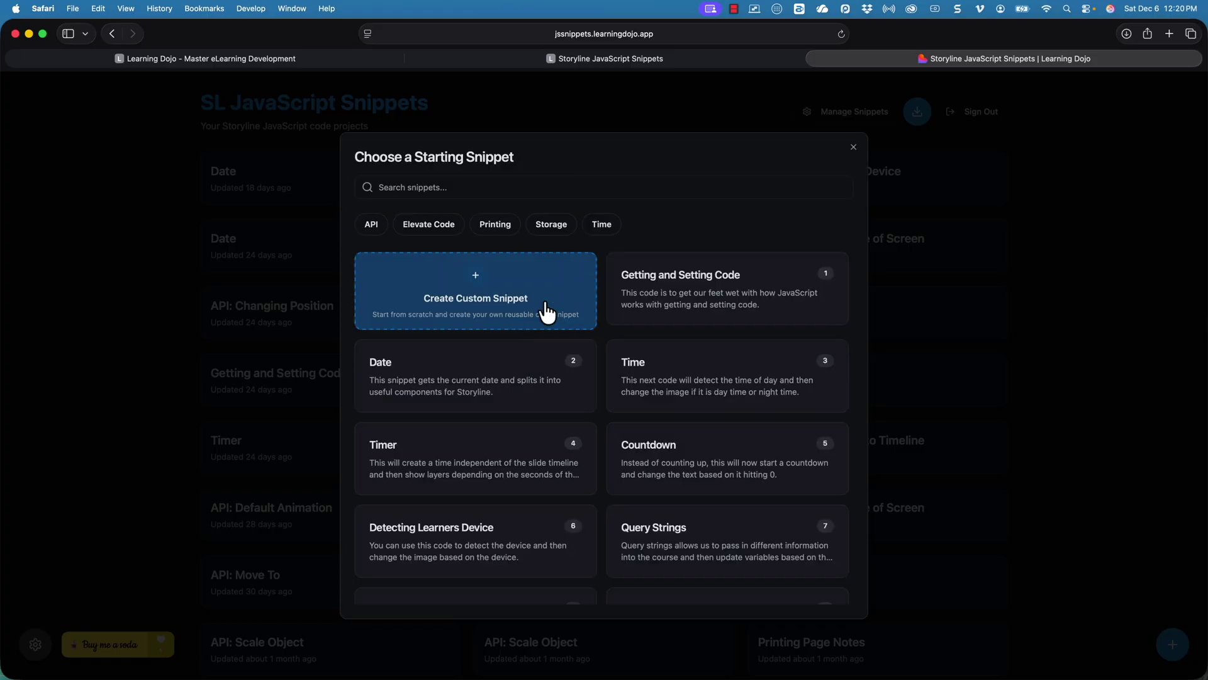
click(553, 228)
click(609, 360)
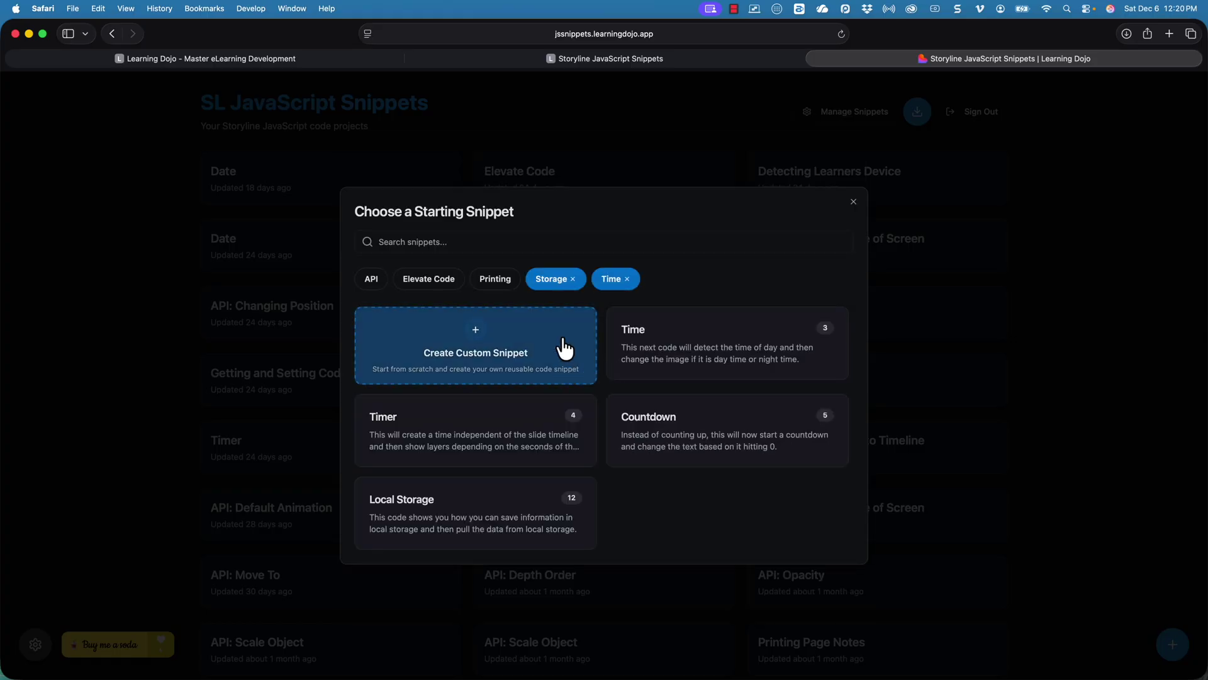
click(567, 280)
click(604, 321)
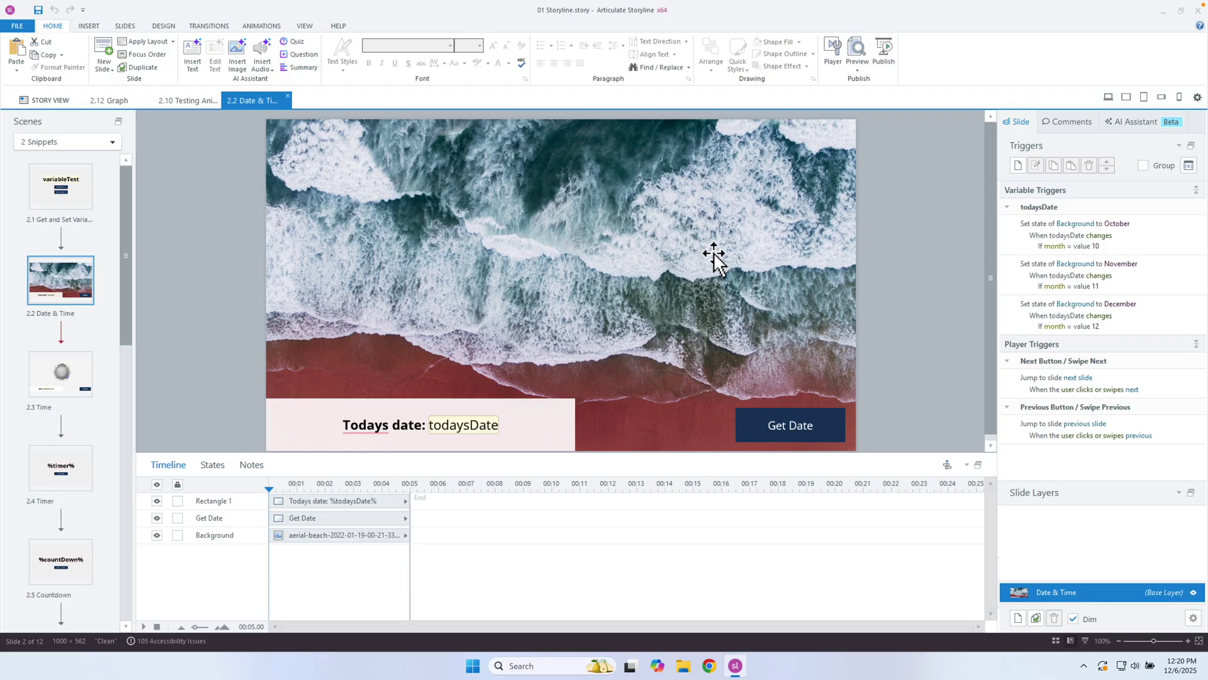
Select the beach background picture, review its monthly states, then deselect it
click(661, 348)
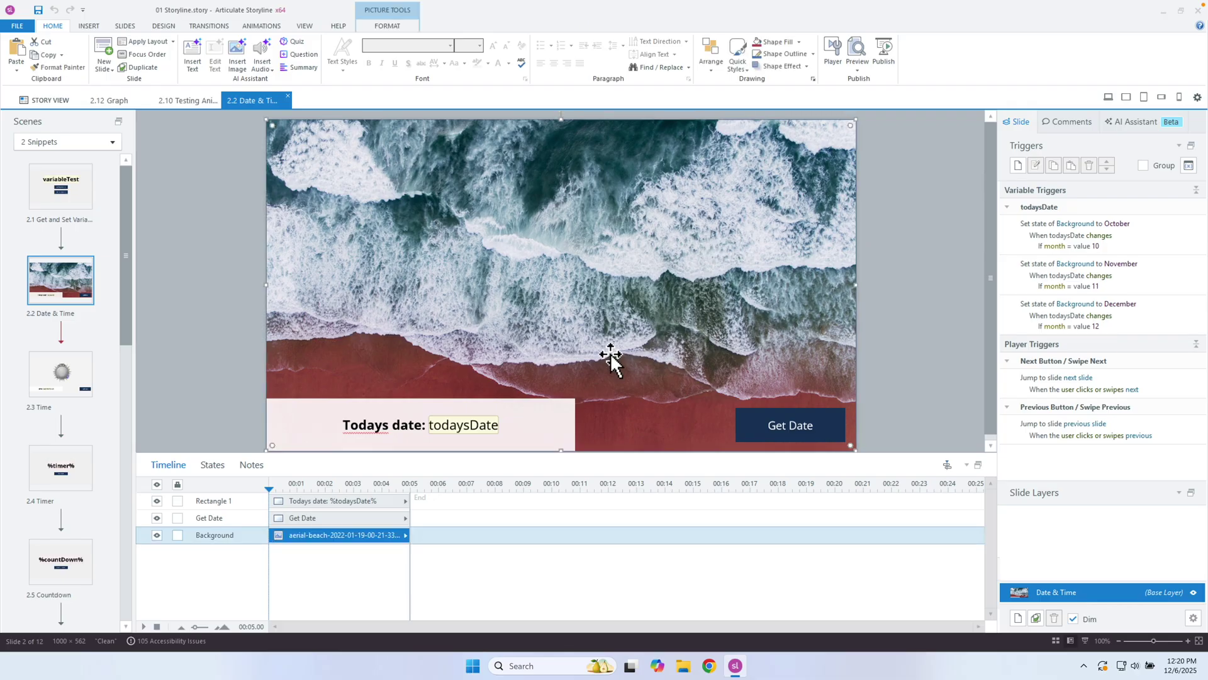
click(216, 467)
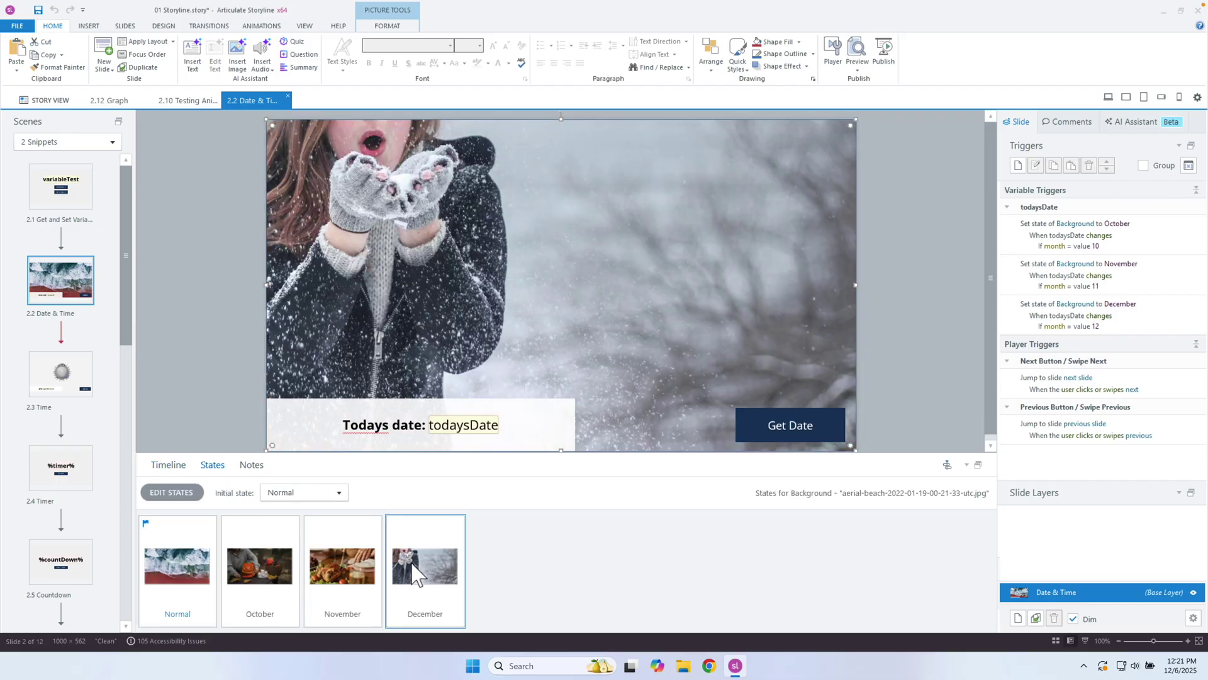
click(919, 348)
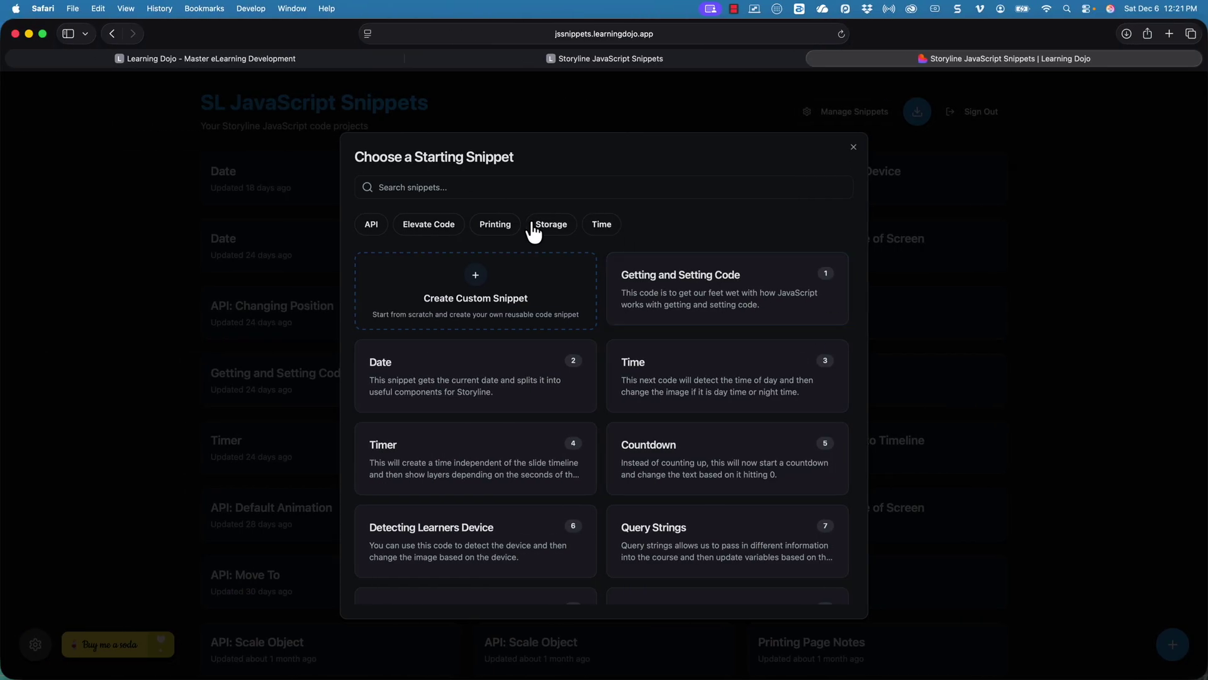
Clear the starting-snippet search and create a new project from the Date snippet
click(536, 186)
text(mon)
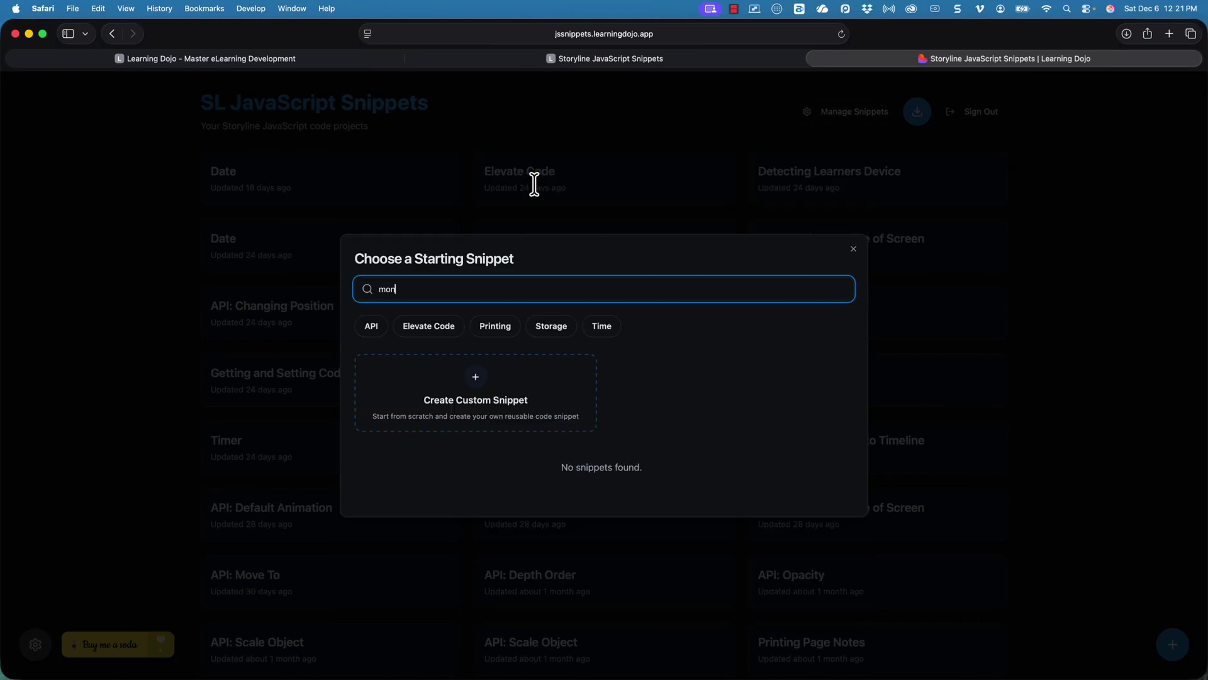
key(BackSpace)
key(BackSpace)
key(BackSpace)
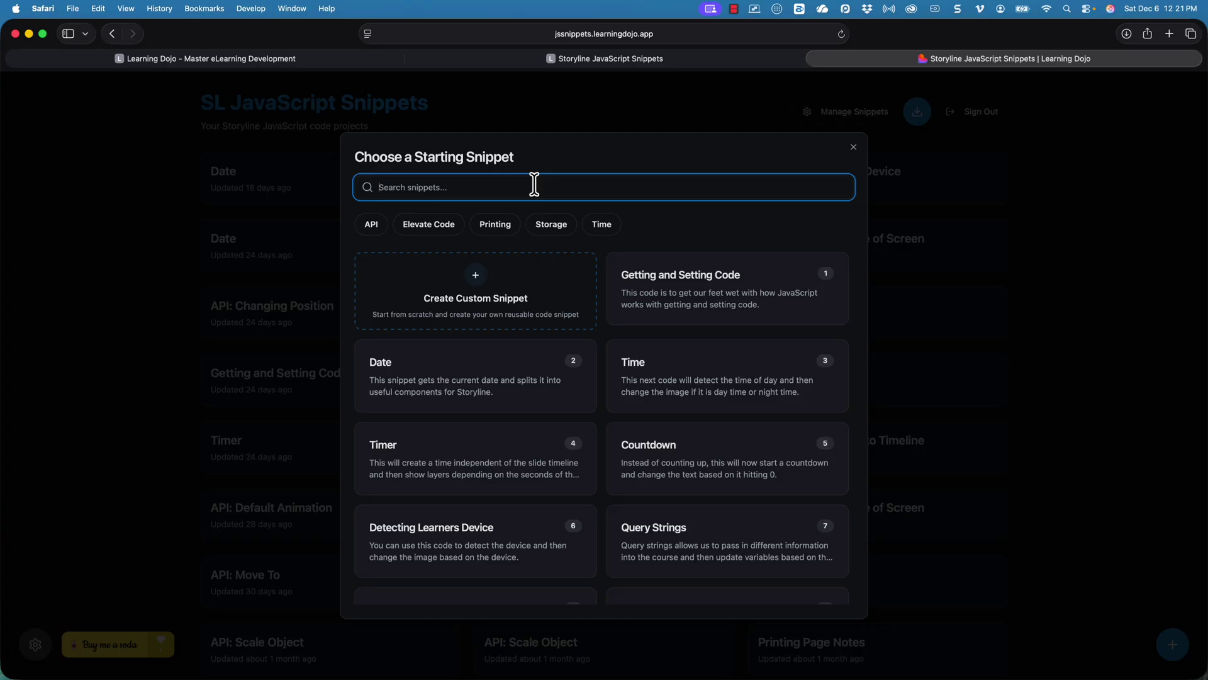
text(time)
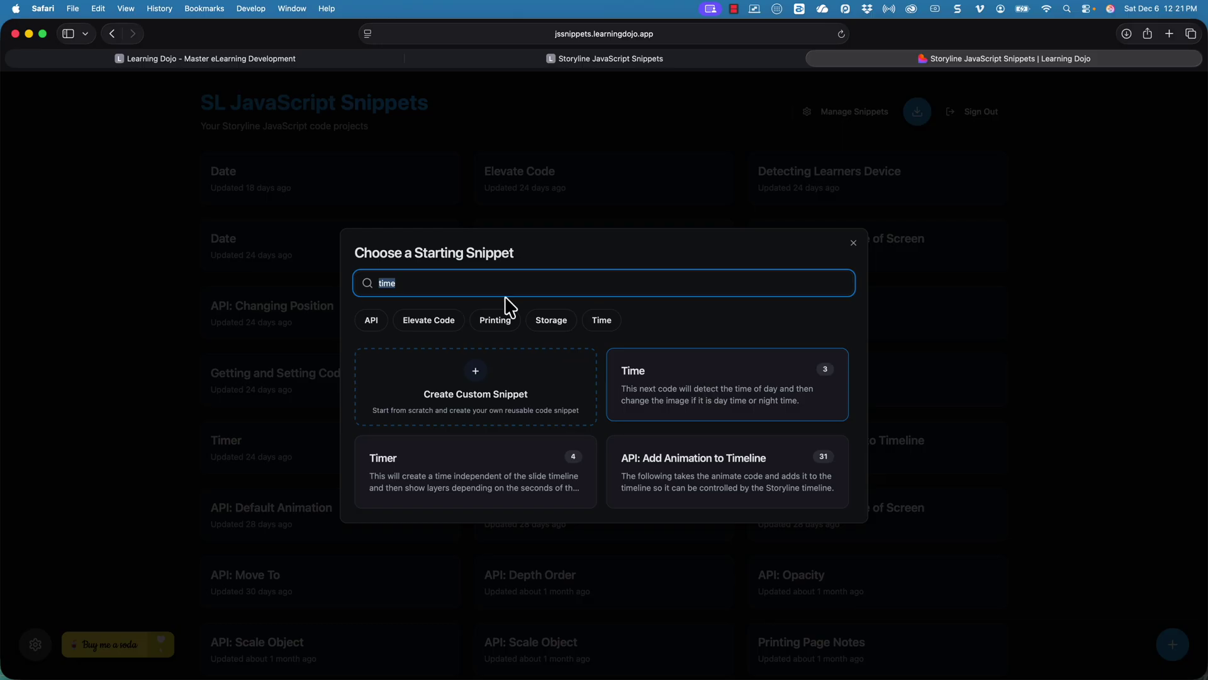
key(BackSpace)
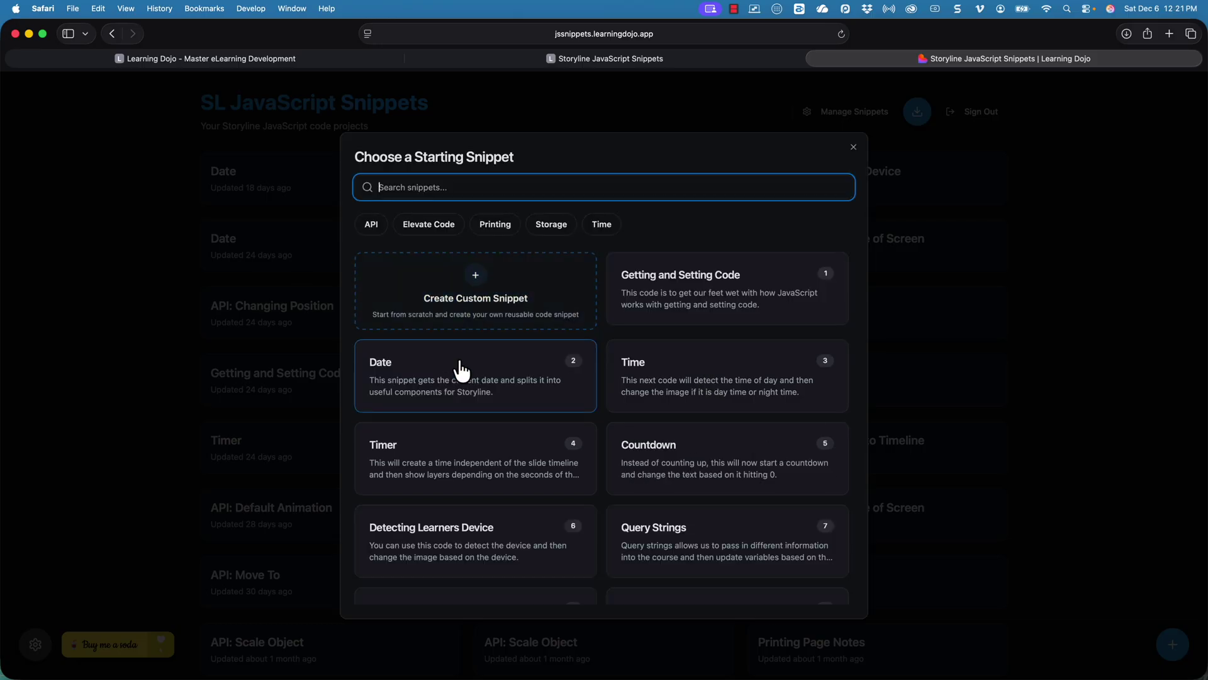
click(462, 368)
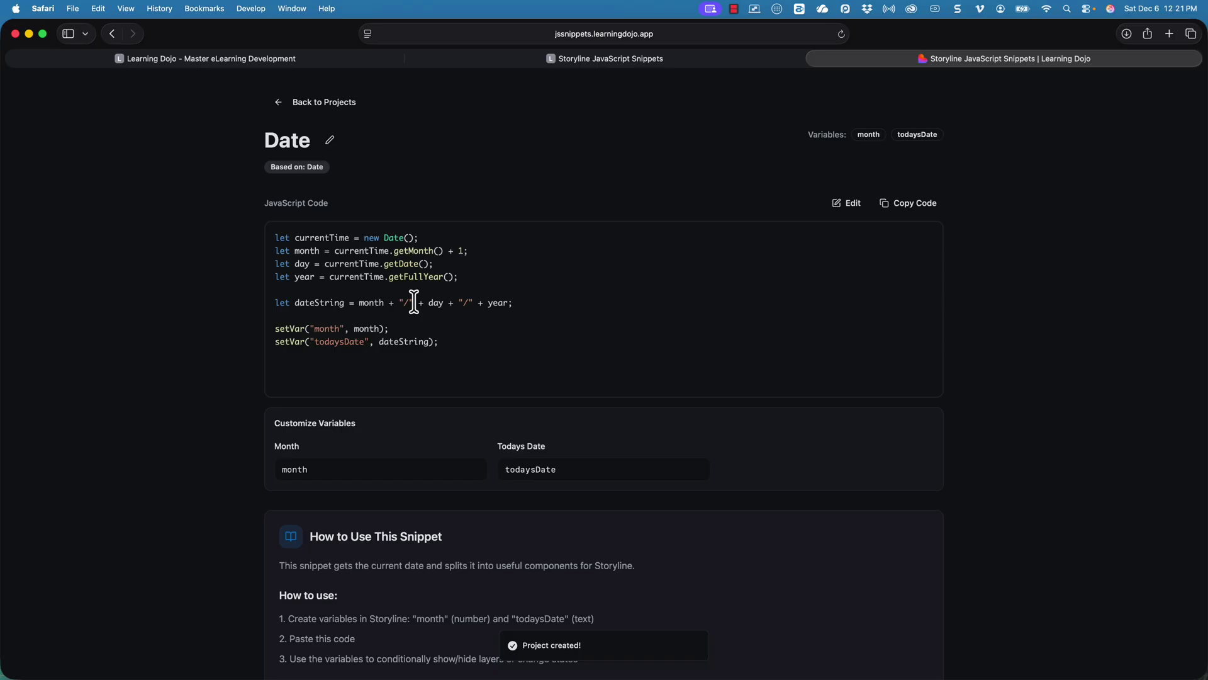
scroll(415, 302, down, 5)
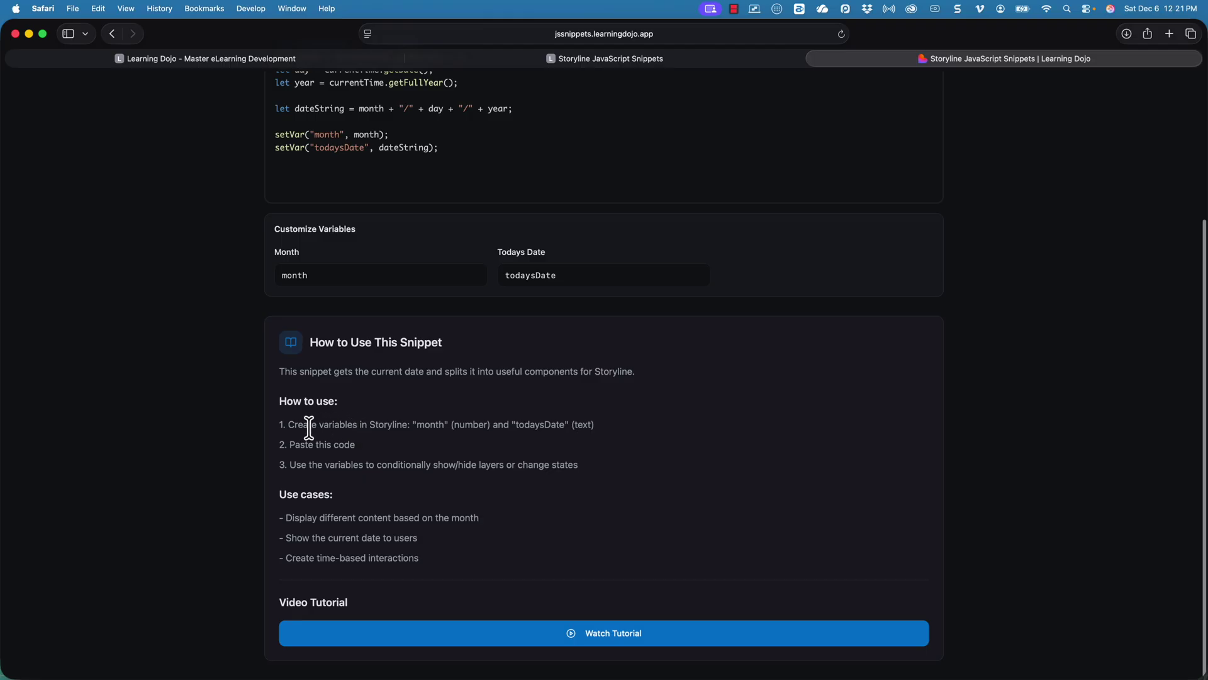
In the How to Use notes, select and copy the todaysDate variable name
drag(309, 428, 389, 426)
double_click(432, 425)
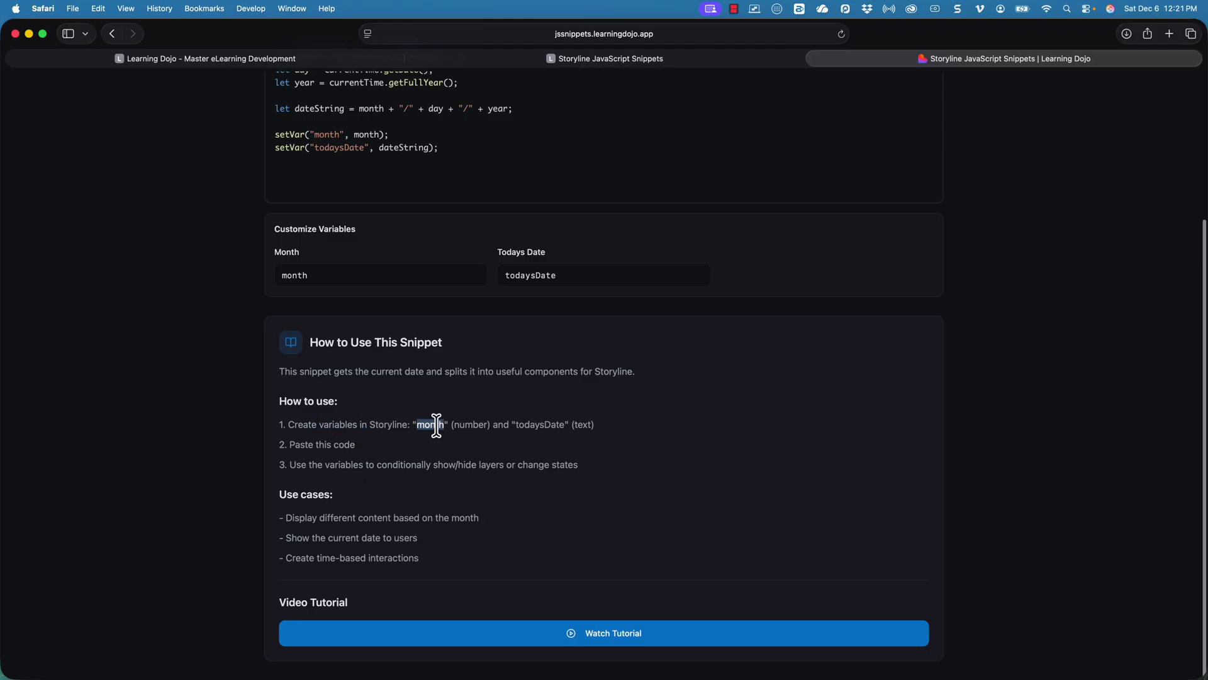
double_click(531, 425)
key(ctrl+Right)
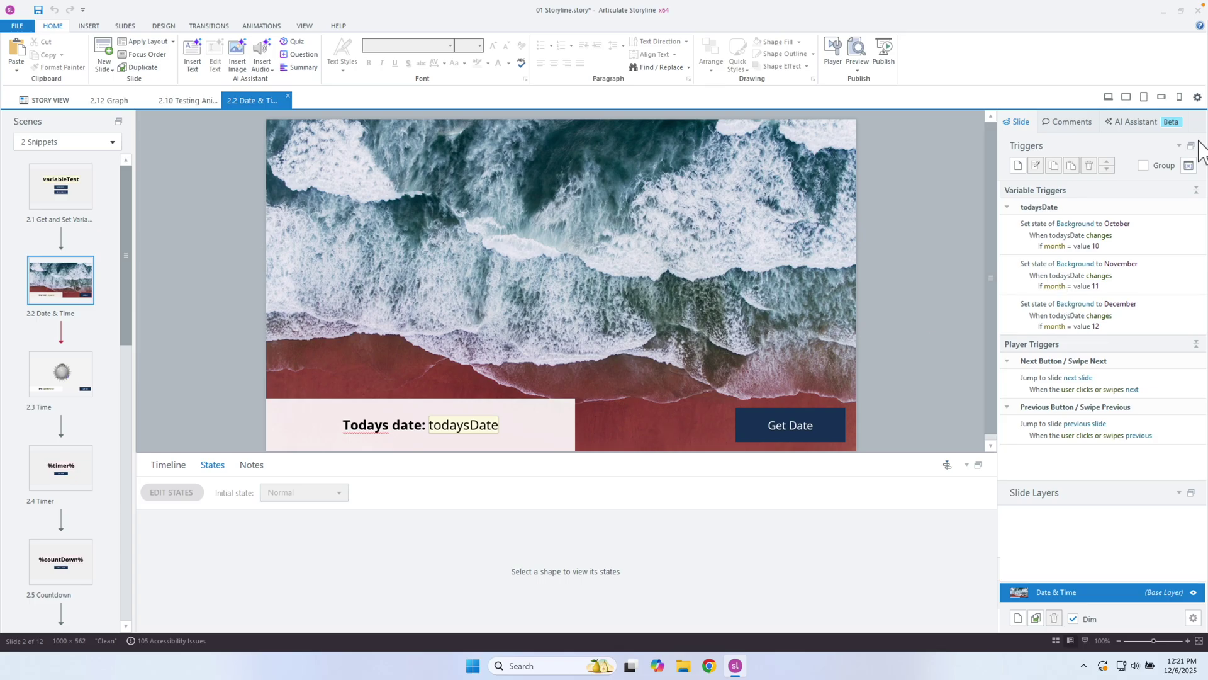
Show the project's Variables dialog with the Ctrl+Shift+V shortcut
key(ctrl+shift+v)
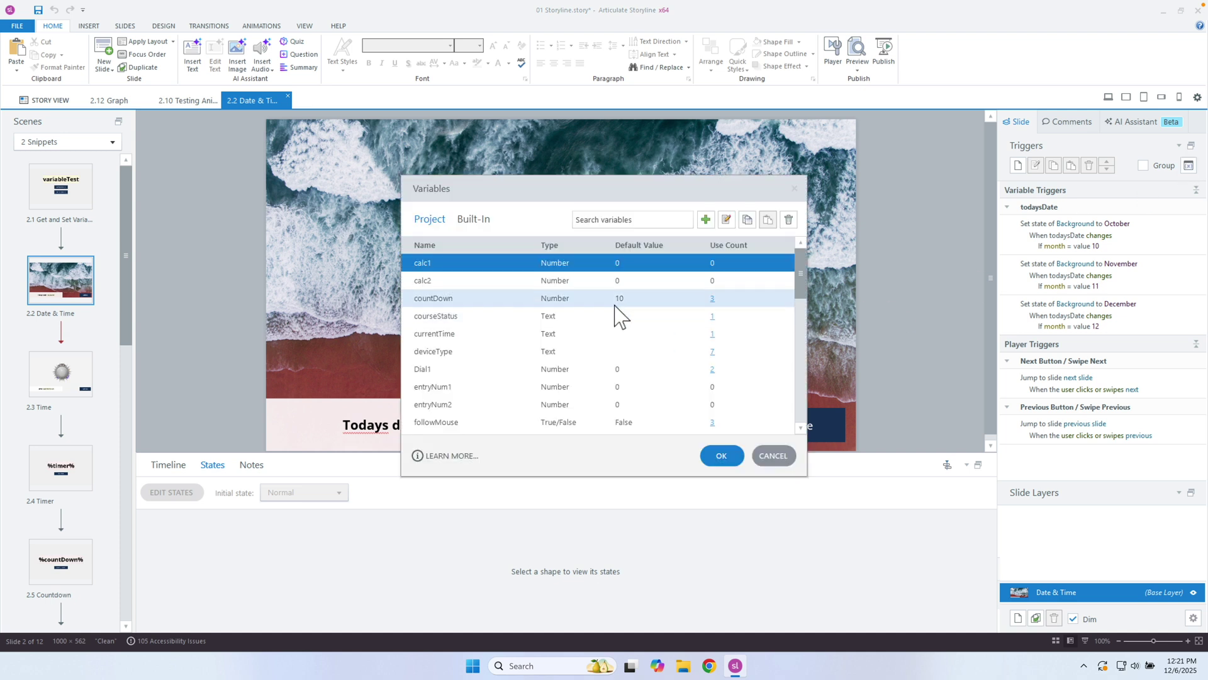
drag(800, 275, 792, 419)
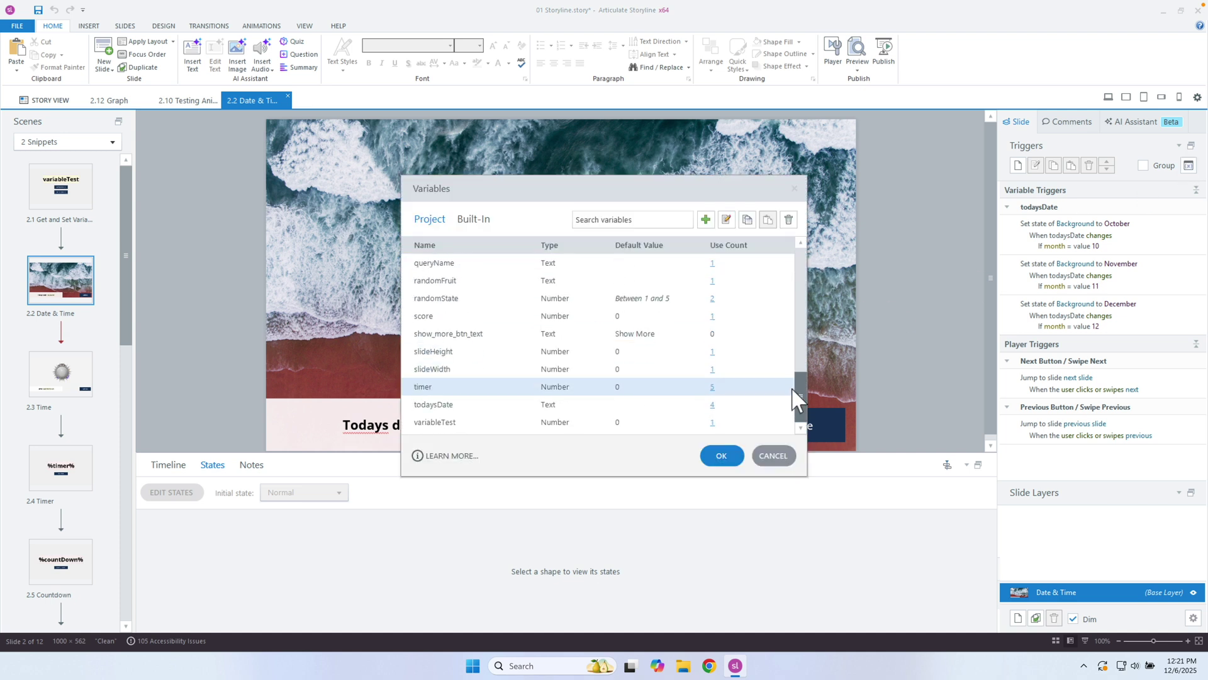
scroll(784, 393, up, 3)
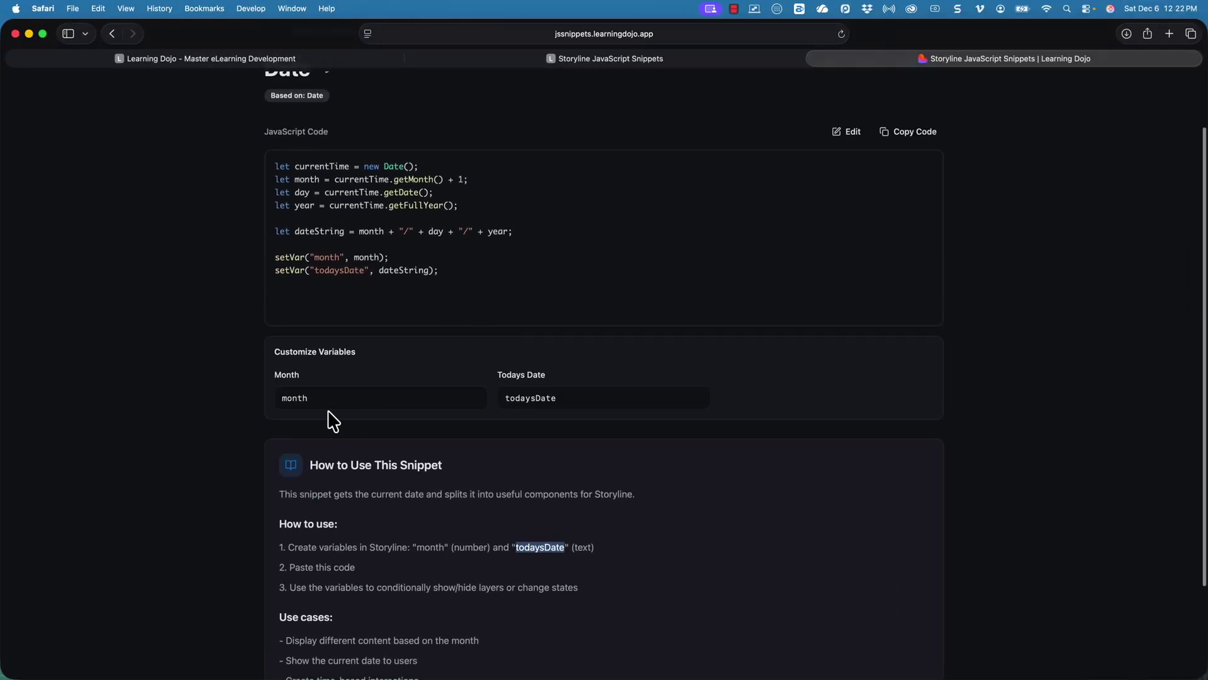
double_click(298, 402)
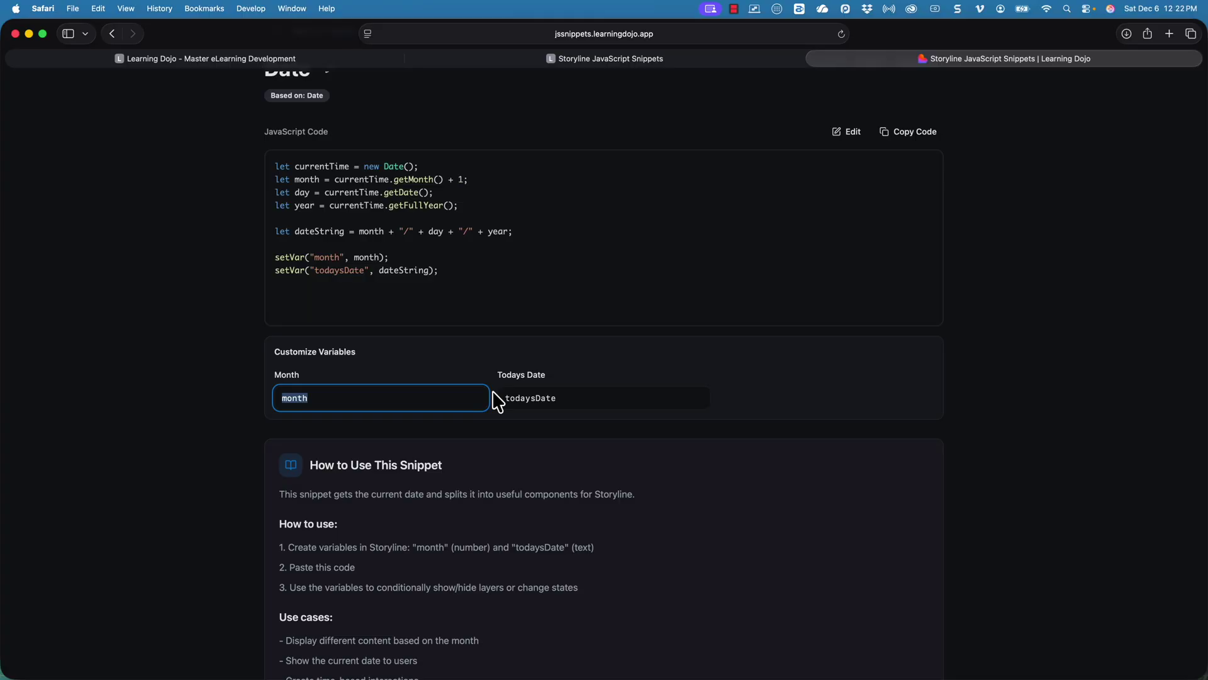
text(currentM)
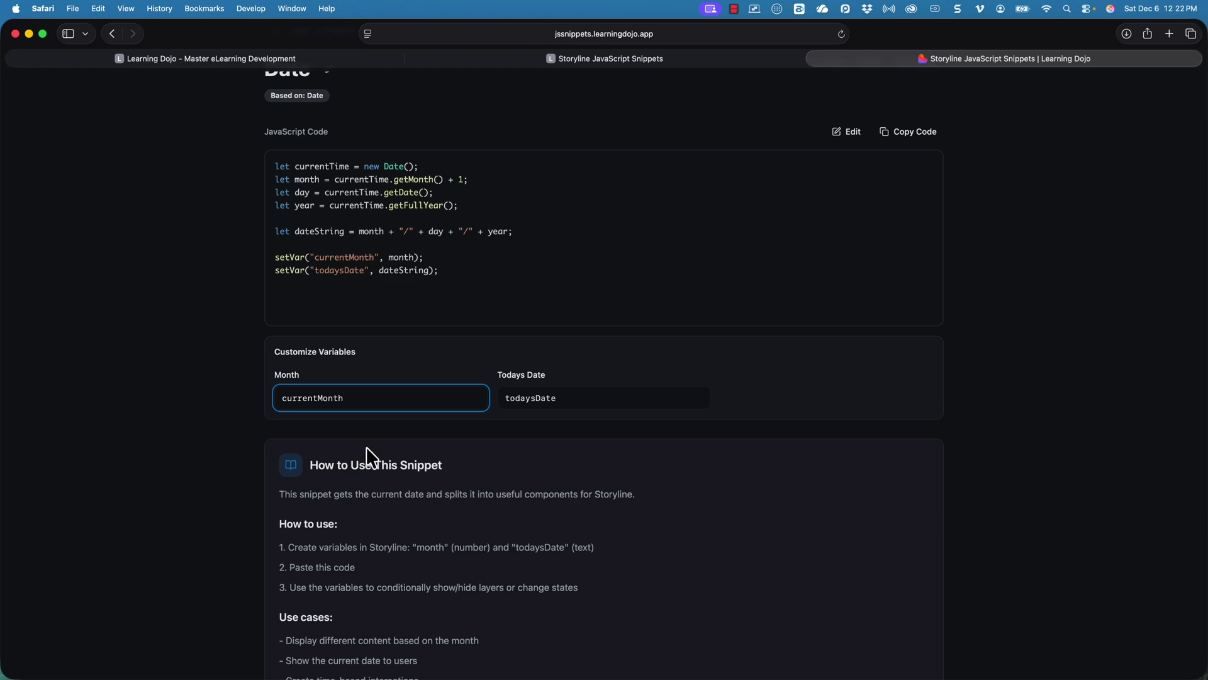
drag(368, 398, 243, 372)
text(mo)
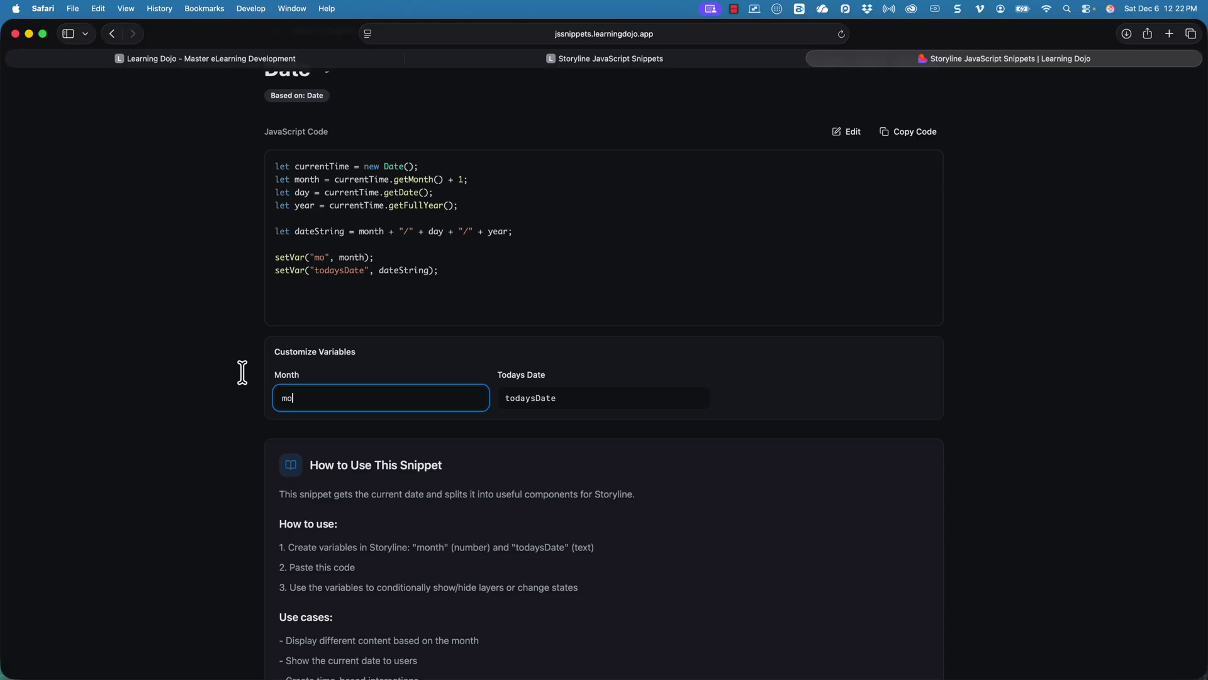
scroll(246, 377, up, 2)
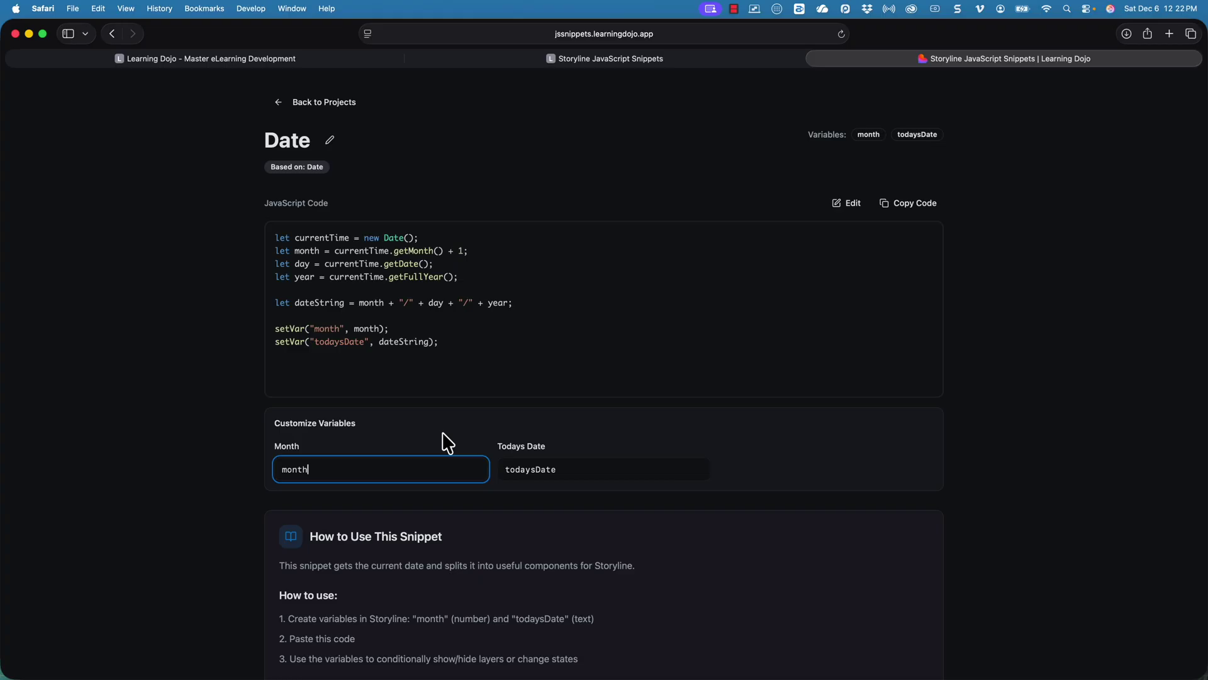
click(831, 207)
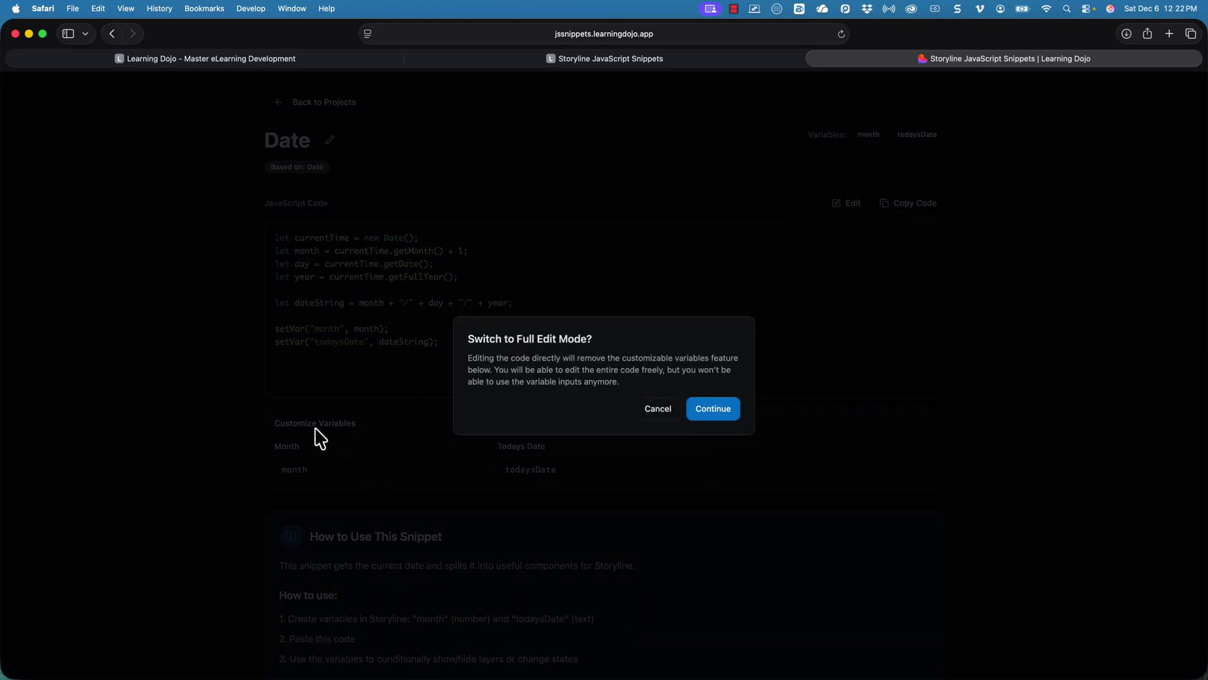
Confirm Full Edit Mode, check the last code lines, and save the code changes
click(700, 415)
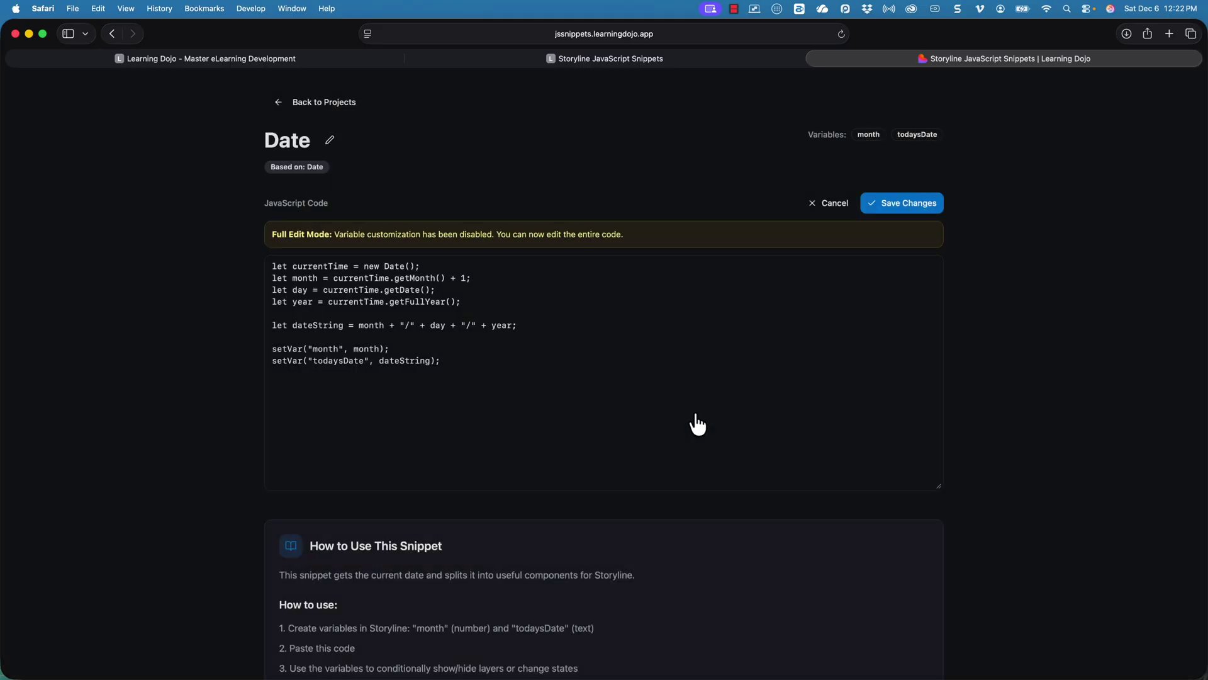
click(433, 372)
drag(485, 365, 377, 349)
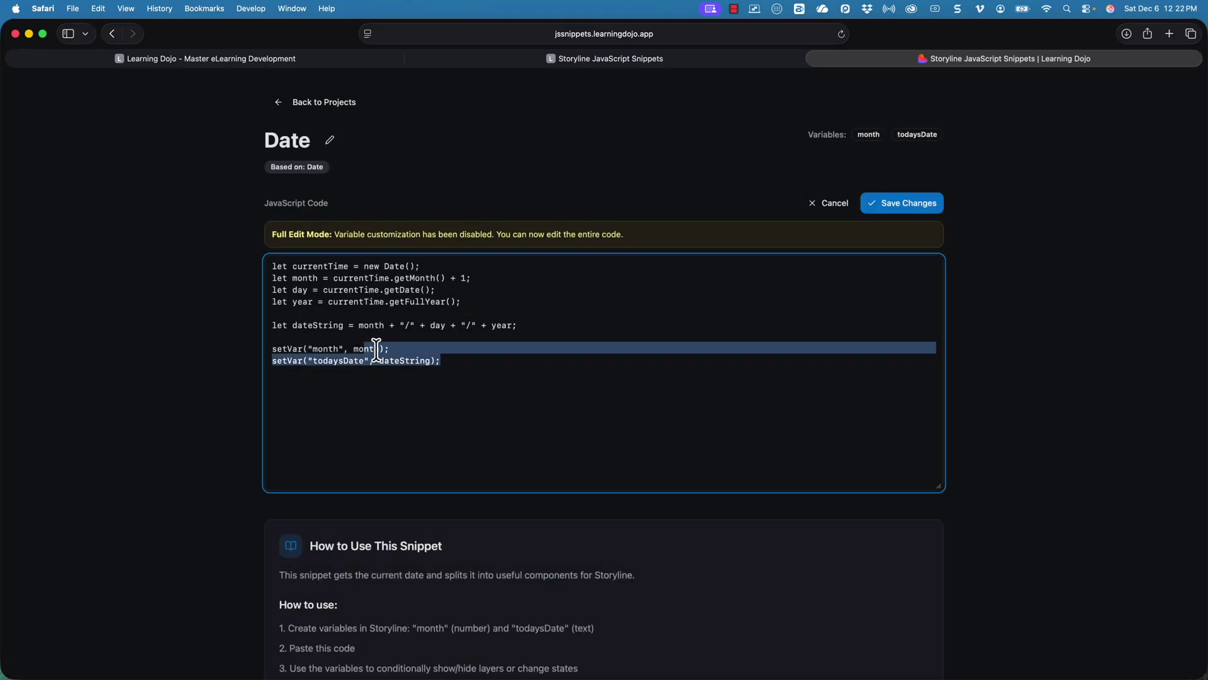
click(426, 344)
click(903, 207)
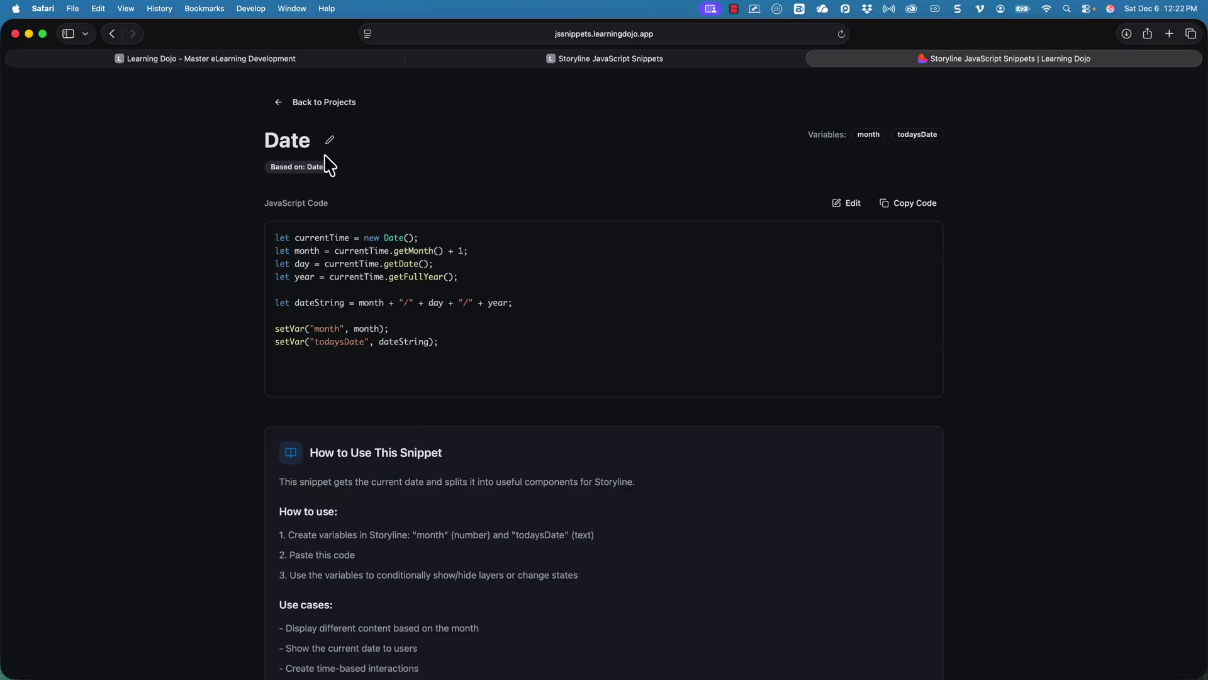
Start renaming the project, keep the Date title, and inspect the Based on: Date label
click(330, 140)
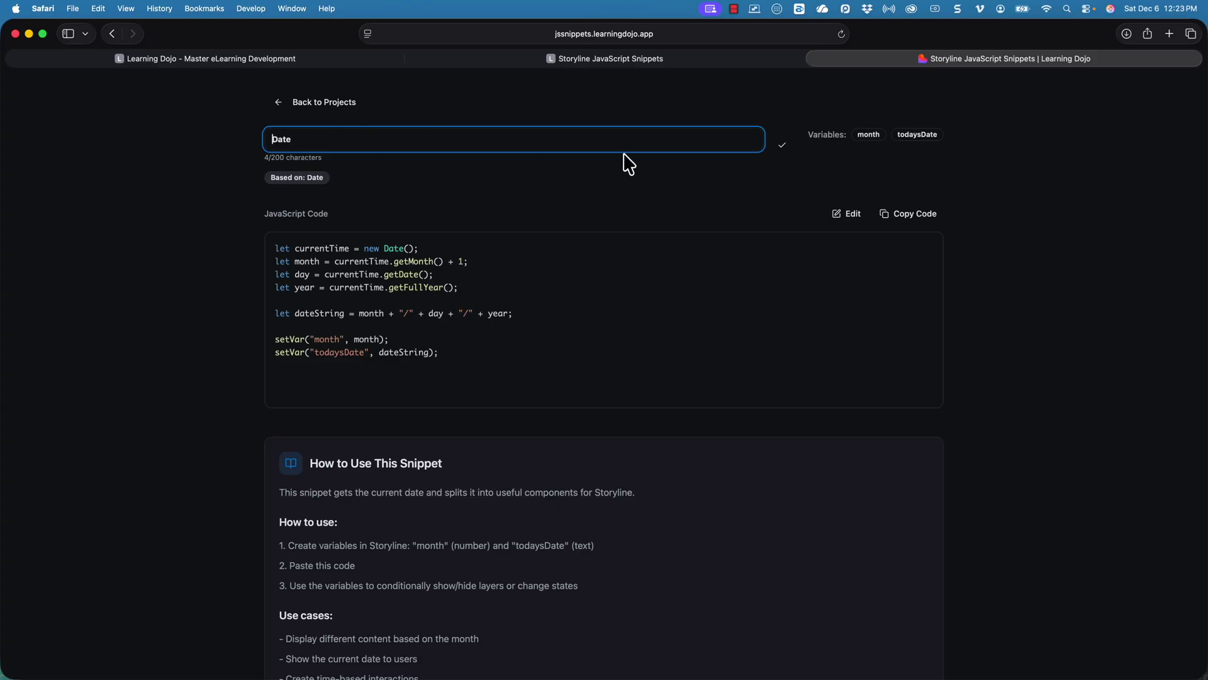
click(783, 145)
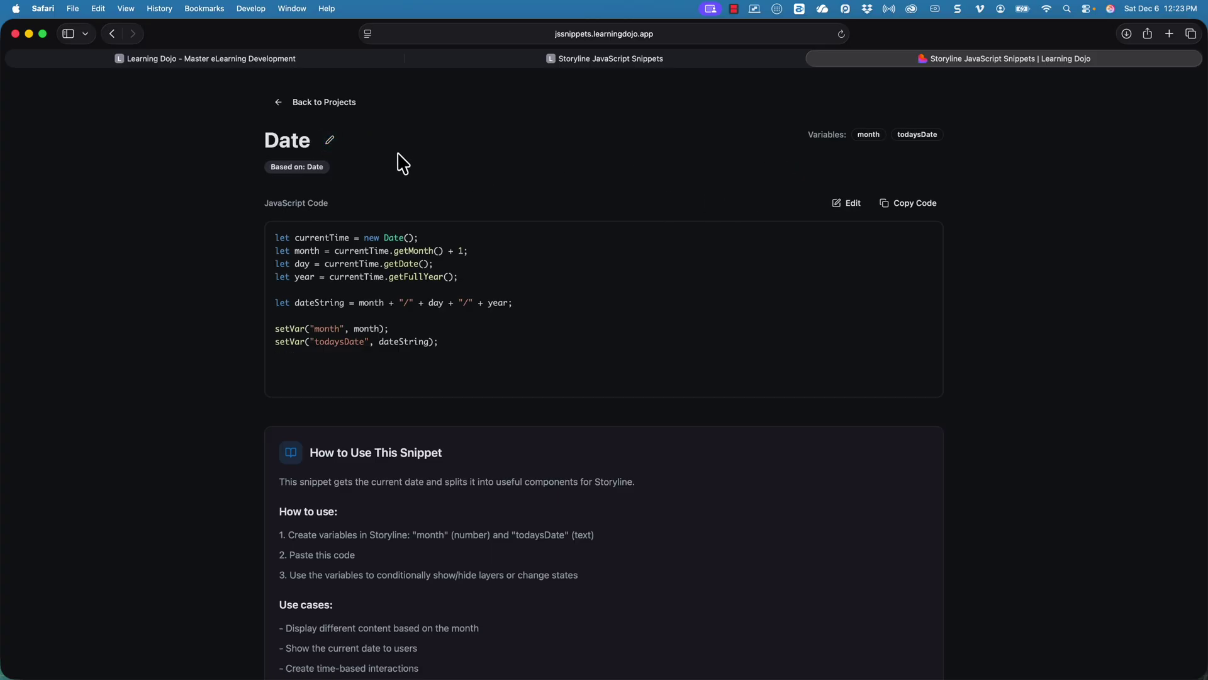
drag(274, 170, 321, 167)
click(298, 170)
scroll(495, 258, down, 3)
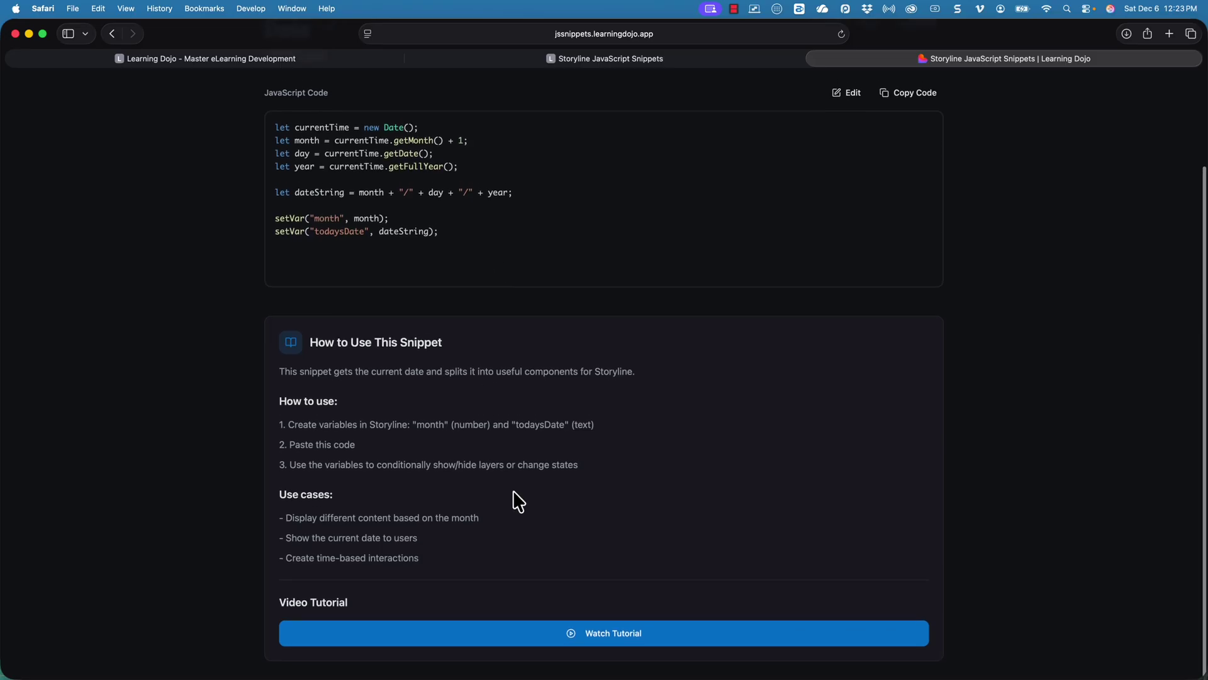
Play the Date snippet's video tutorial and close the video modal
click(584, 646)
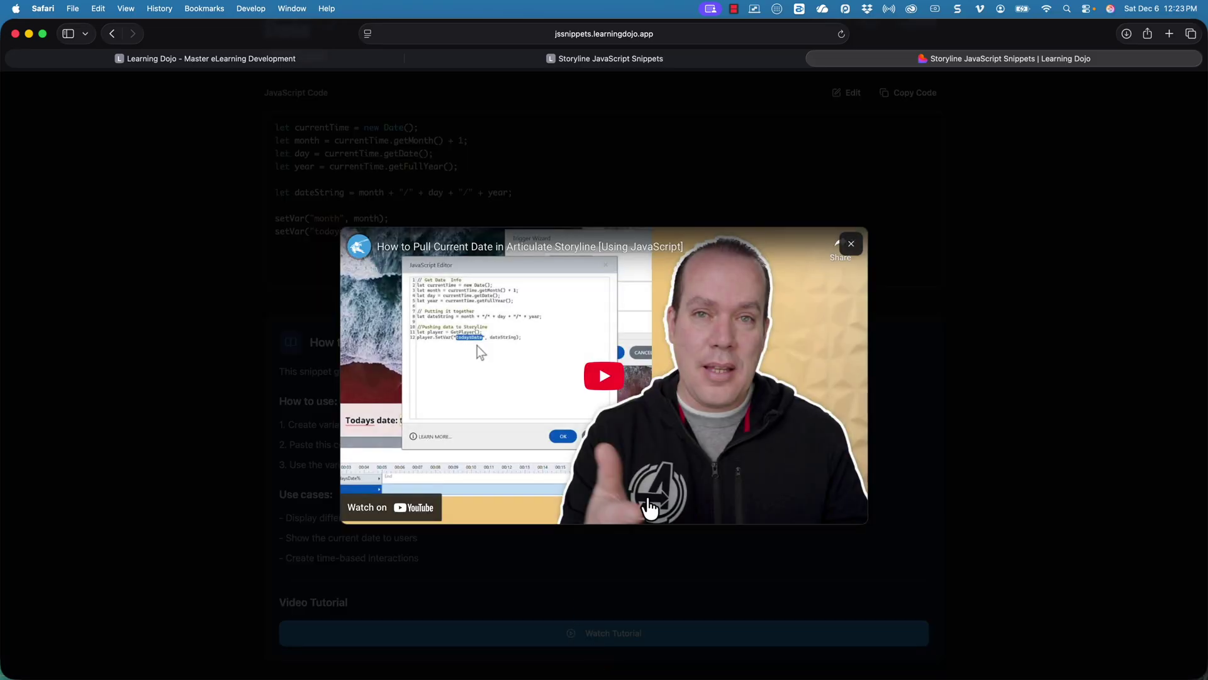
click(853, 250)
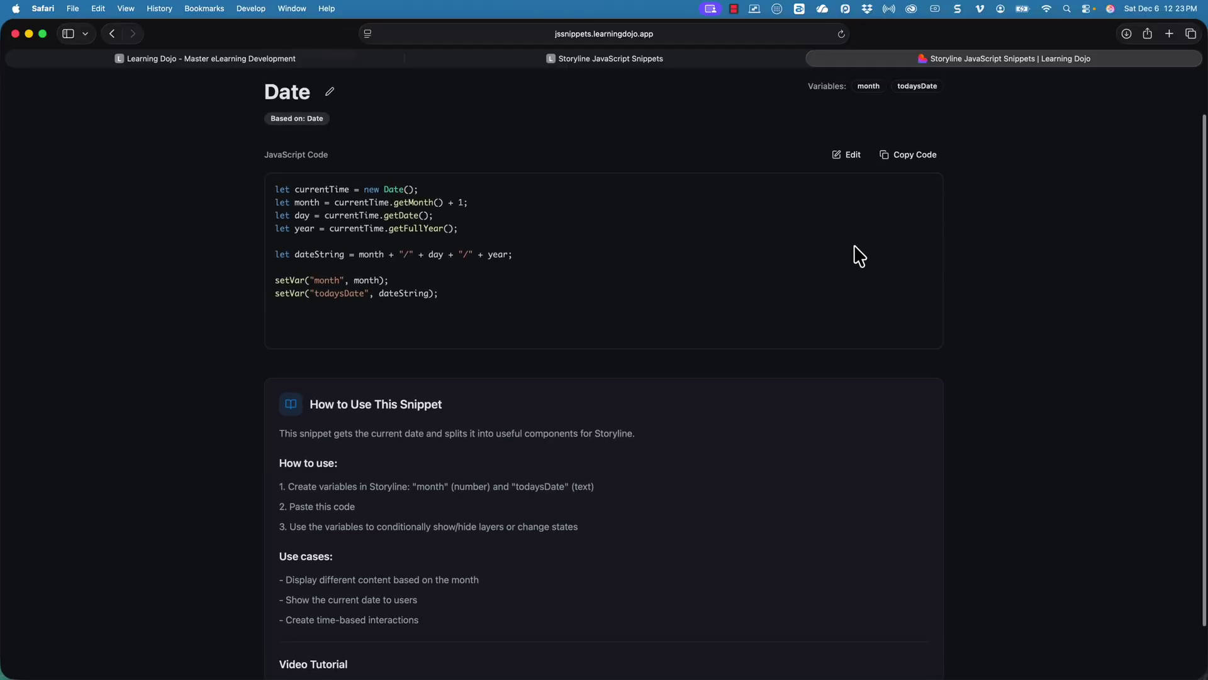
Copy the snippet code, close the variables list, and start a new trigger on the Get Date button
click(920, 166)
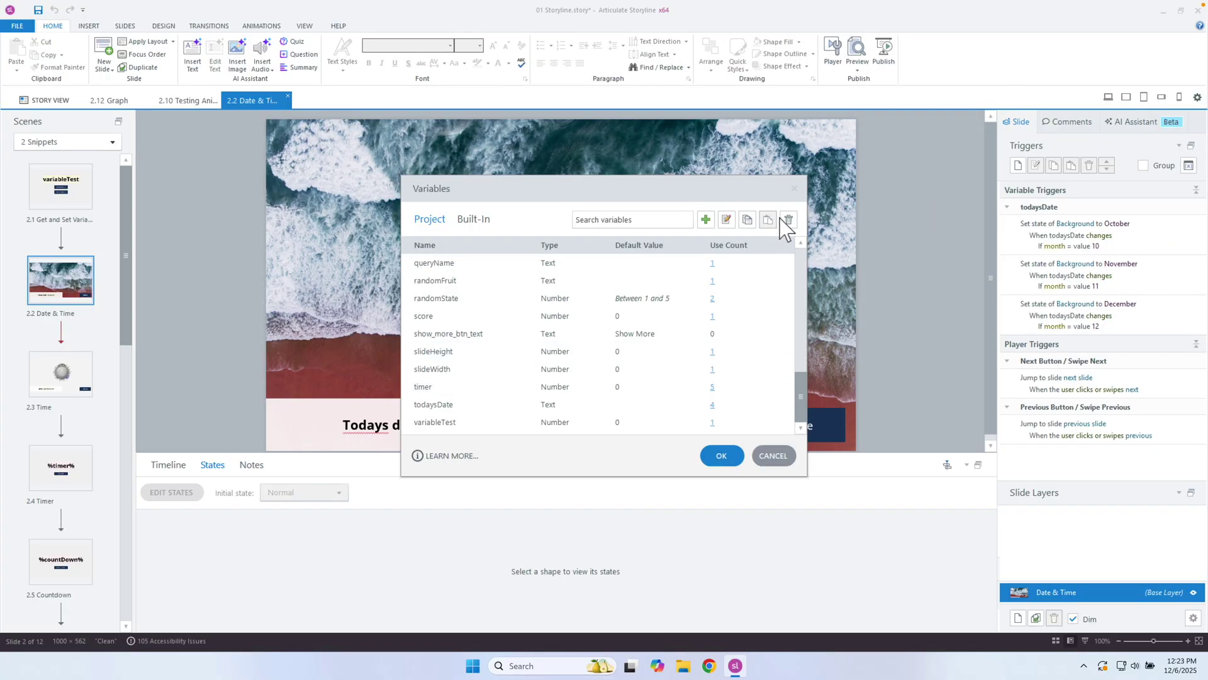
click(793, 188)
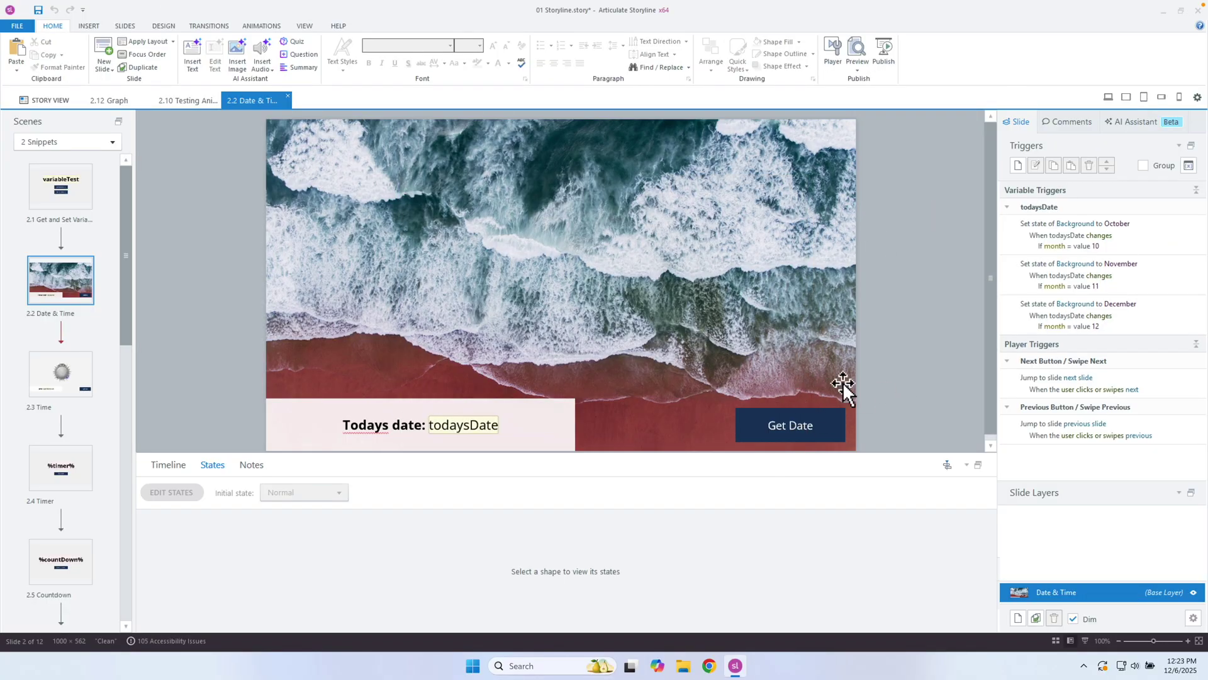
click(820, 420)
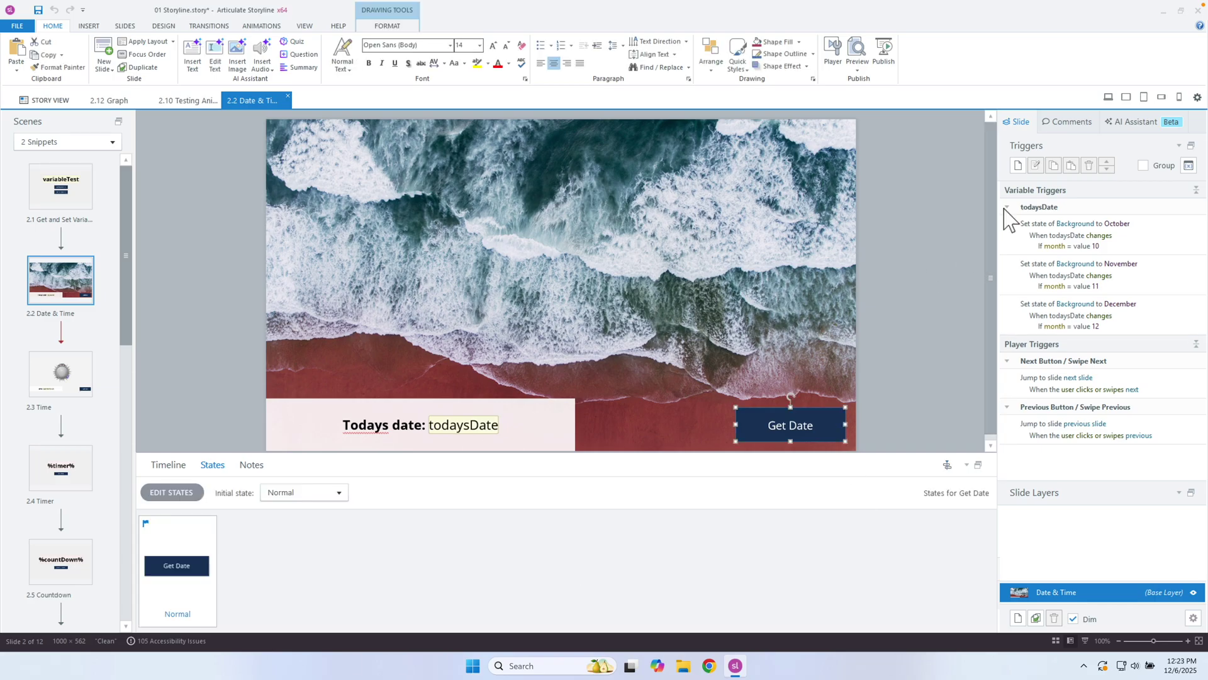
click(1019, 165)
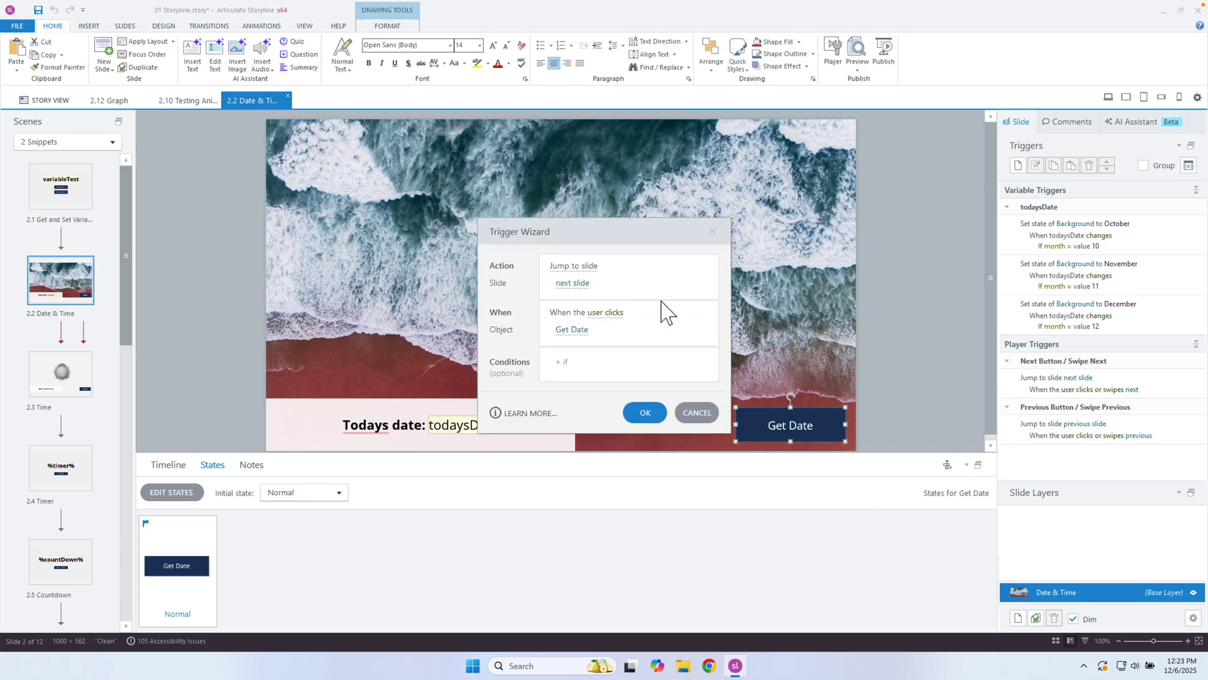
Set the trigger action to Execute JavaScript with the pasted date code and save it
click(578, 267)
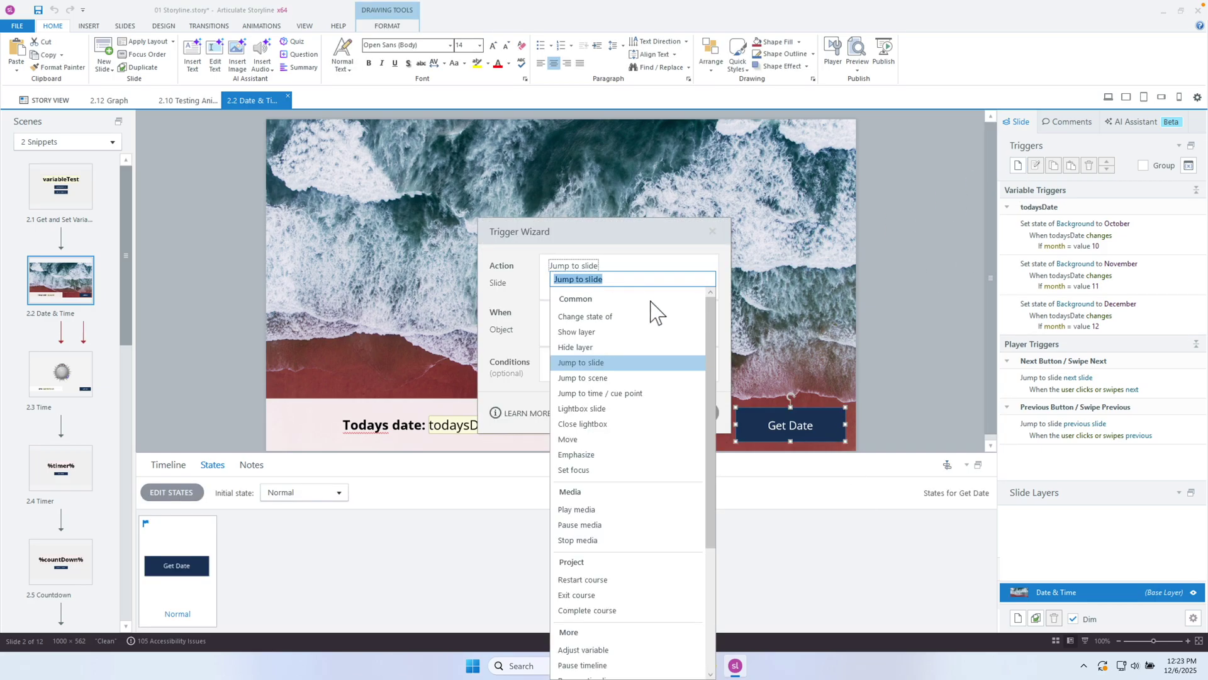
drag(709, 427, 713, 546)
click(647, 564)
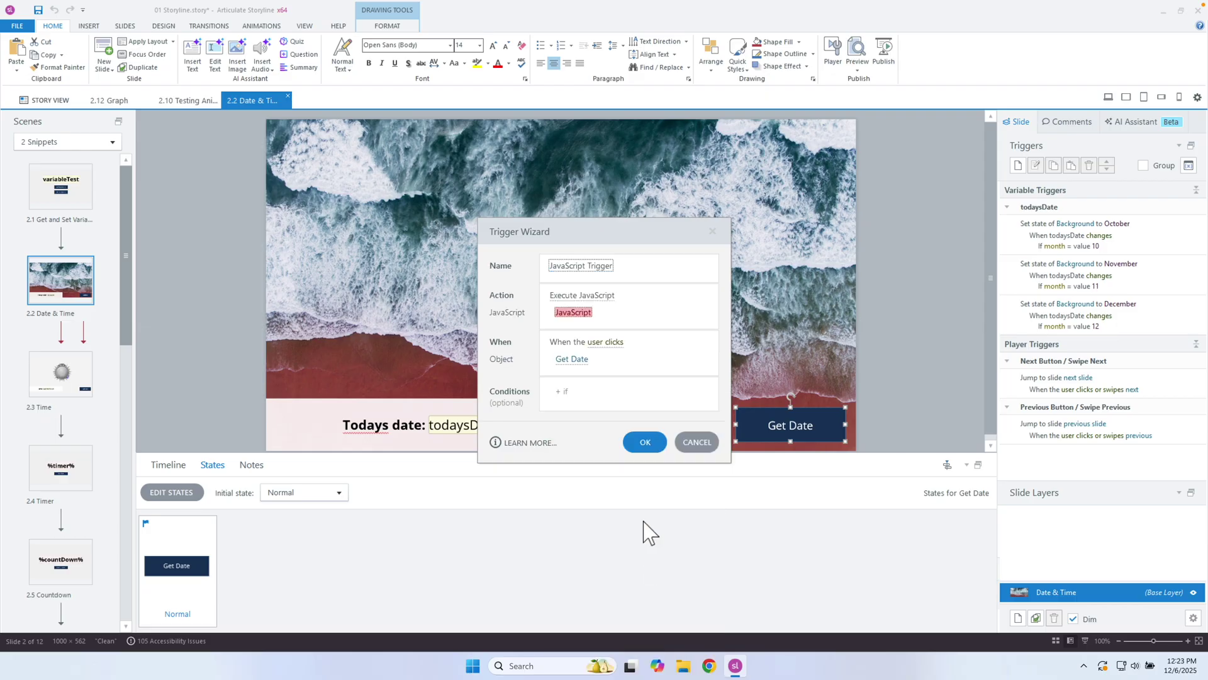
click(571, 315)
key(ctrl+v)
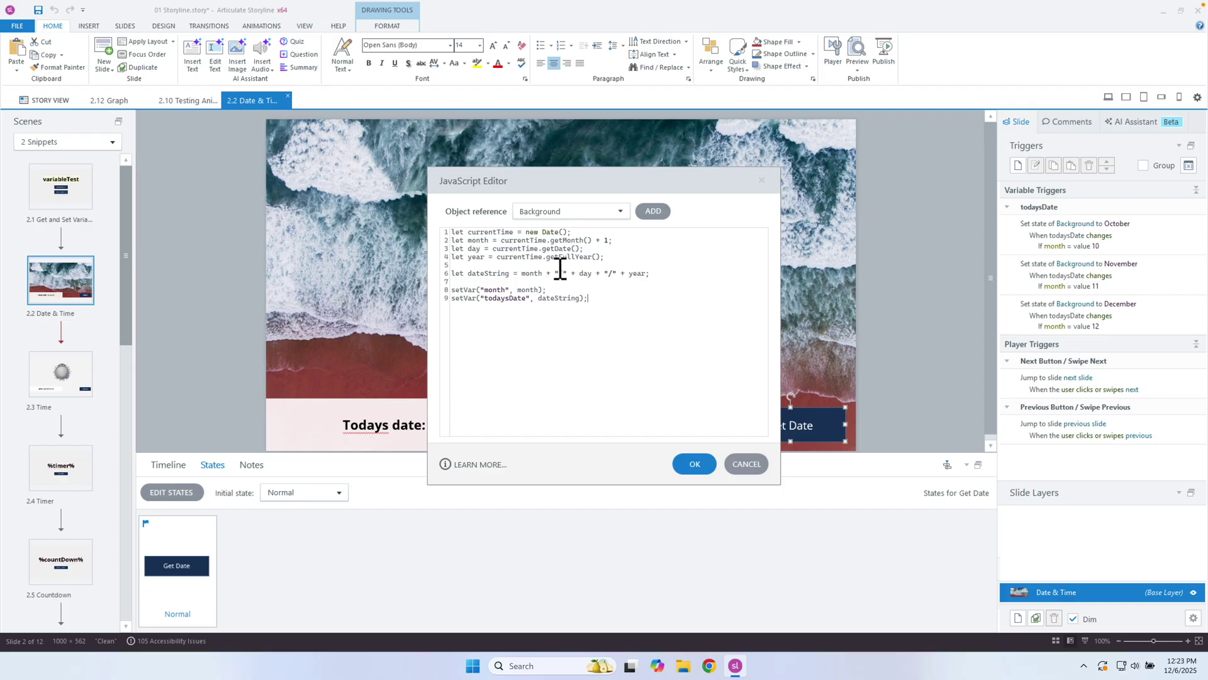
click(697, 469)
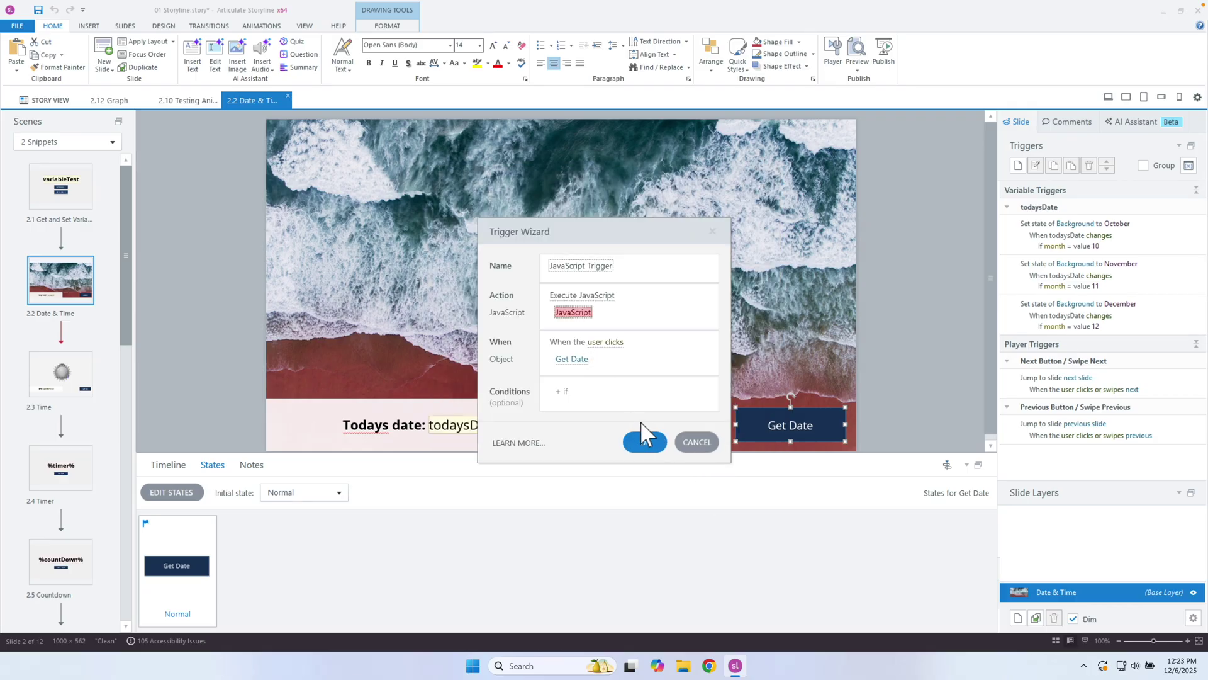
click(645, 443)
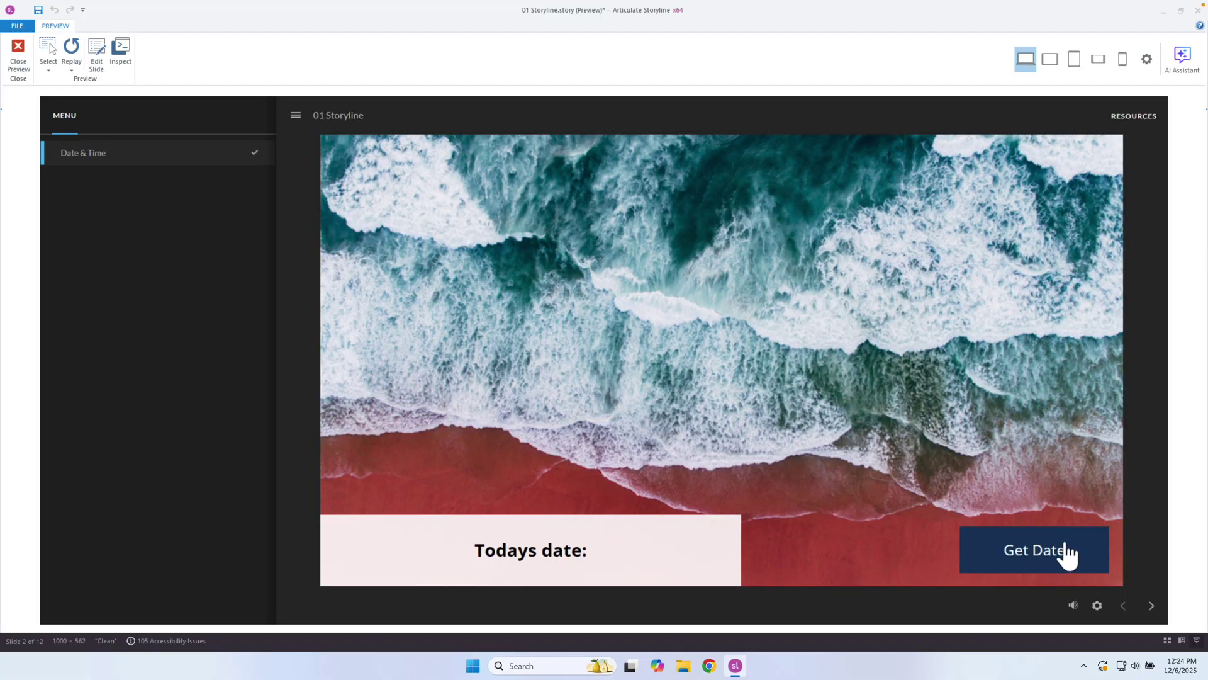
Run Get Date in the preview to show 12/6/2025 over the December background
click(1068, 553)
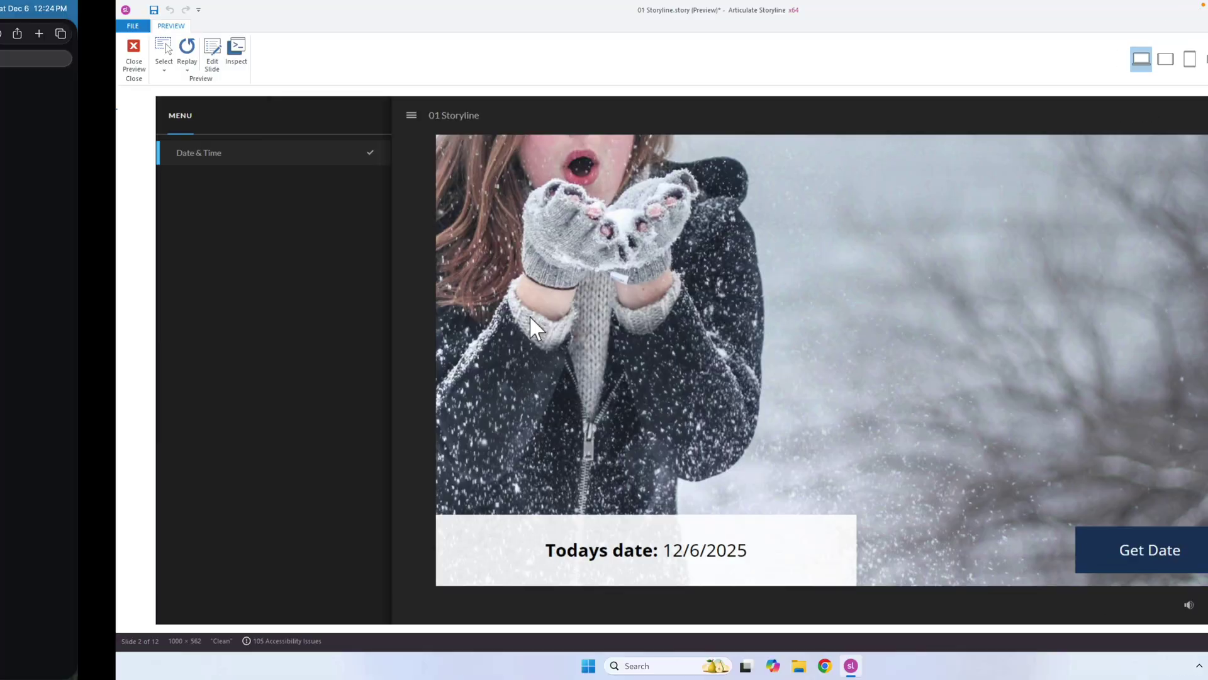
scroll(604, 283, up, 3)
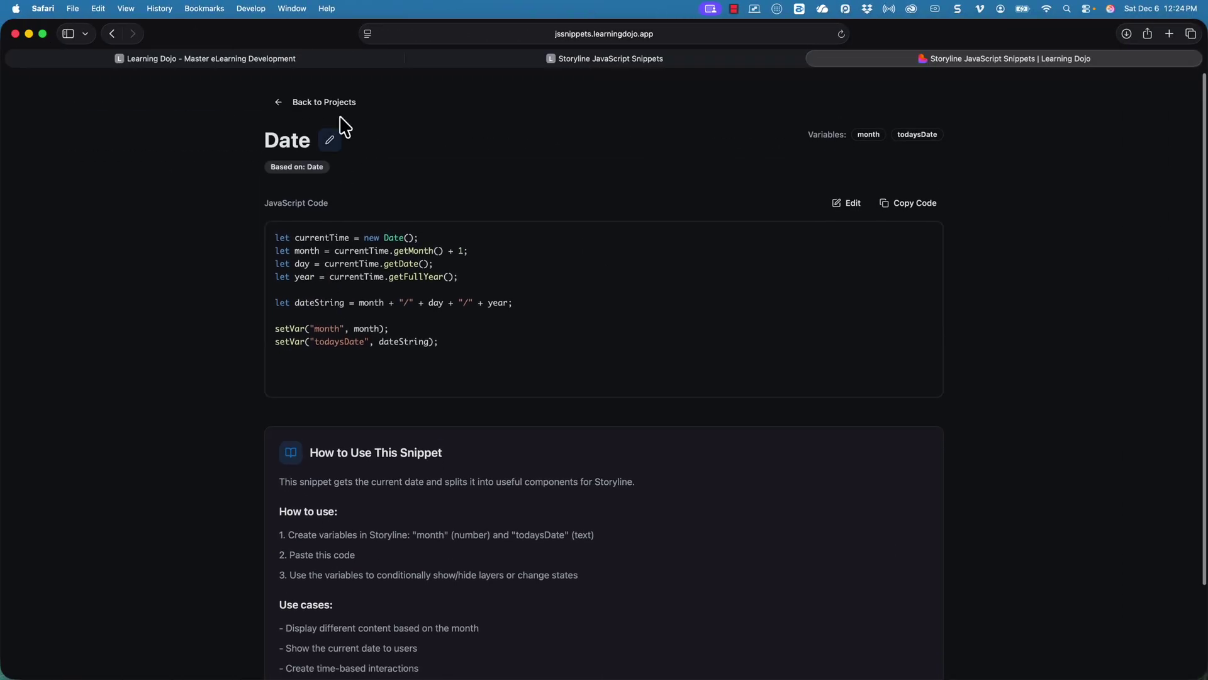
Return to the project list and start a new custom snippet from scratch
click(342, 112)
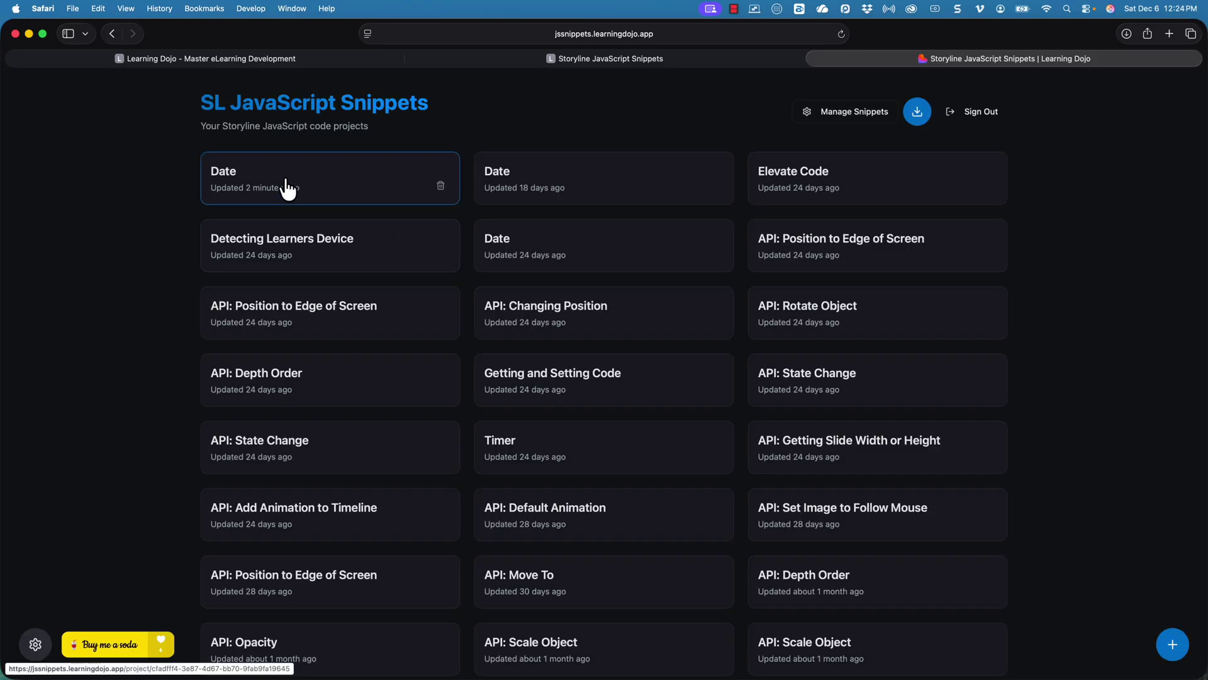
mouse_move(329, 179)
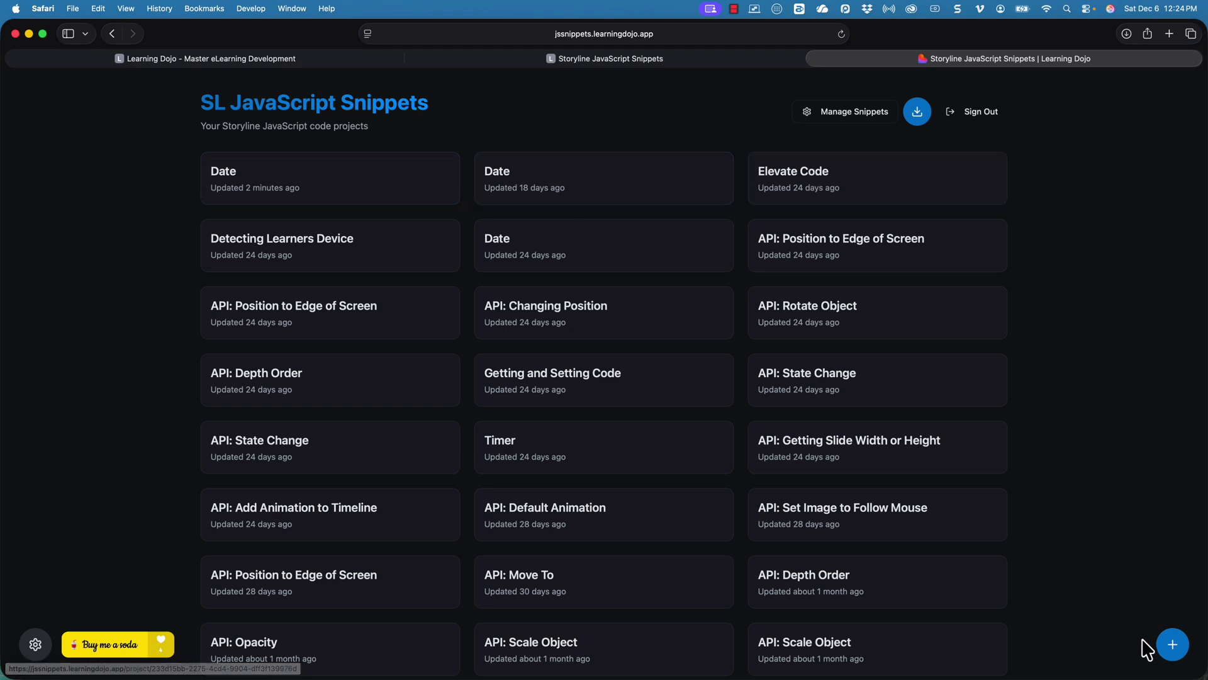
click(1172, 644)
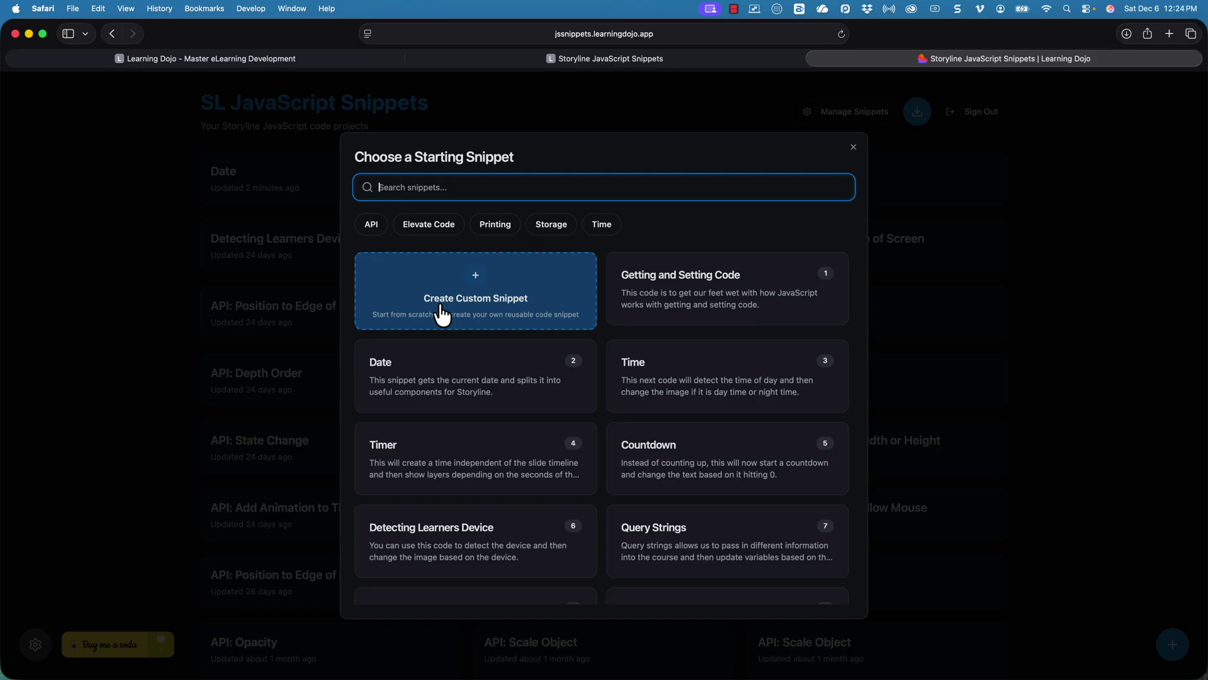
click(457, 312)
text(Sample)
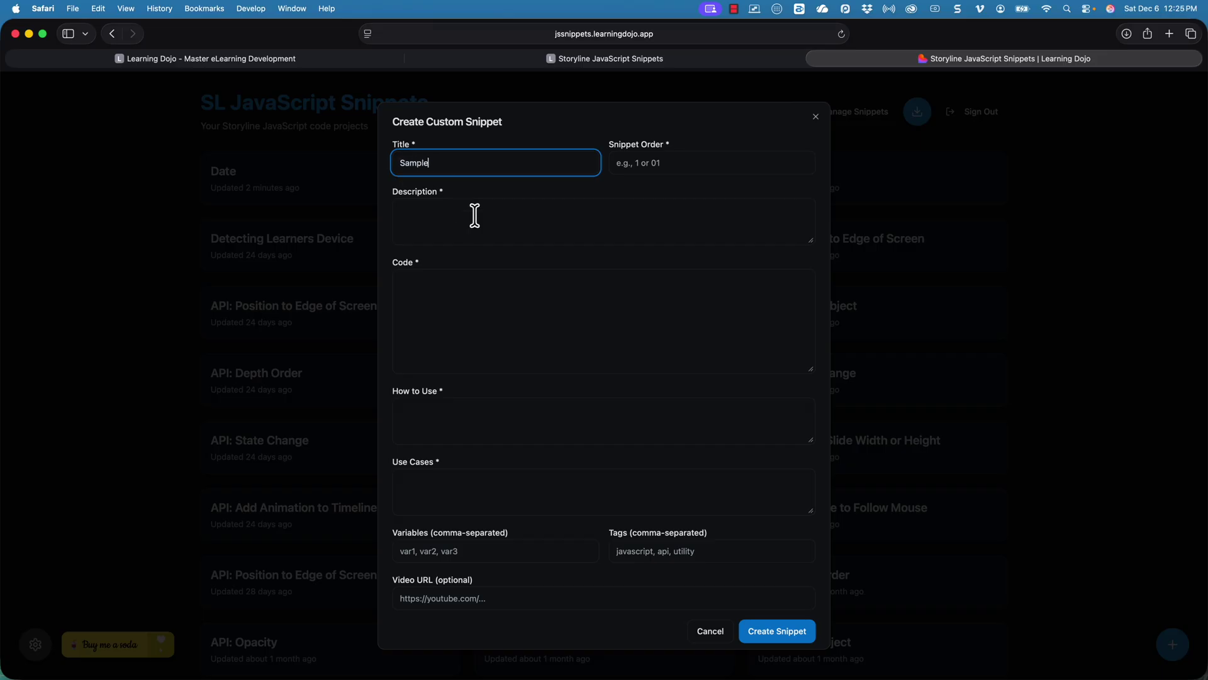
Fill in the snippet fields: title Sample, description, code alert('Hello');, how-to-use, use cases, order 33
click(507, 221)
click(522, 288)
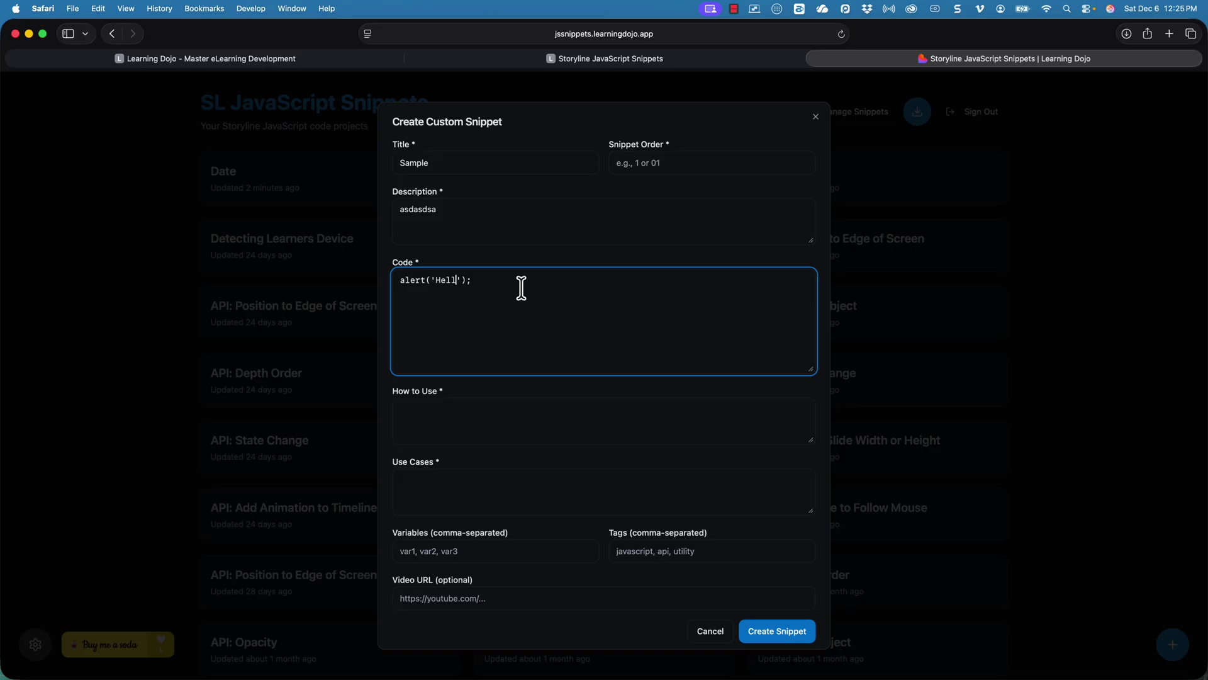
click(457, 436)
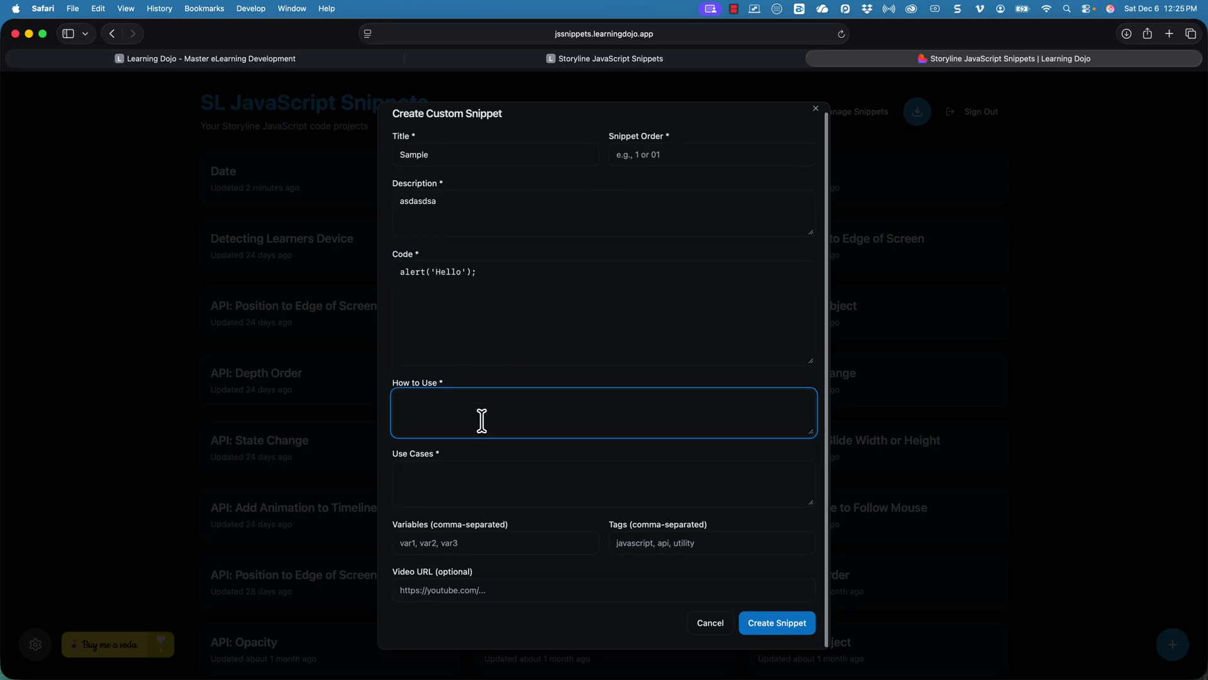
scroll(480, 418, down, 1)
click(488, 455)
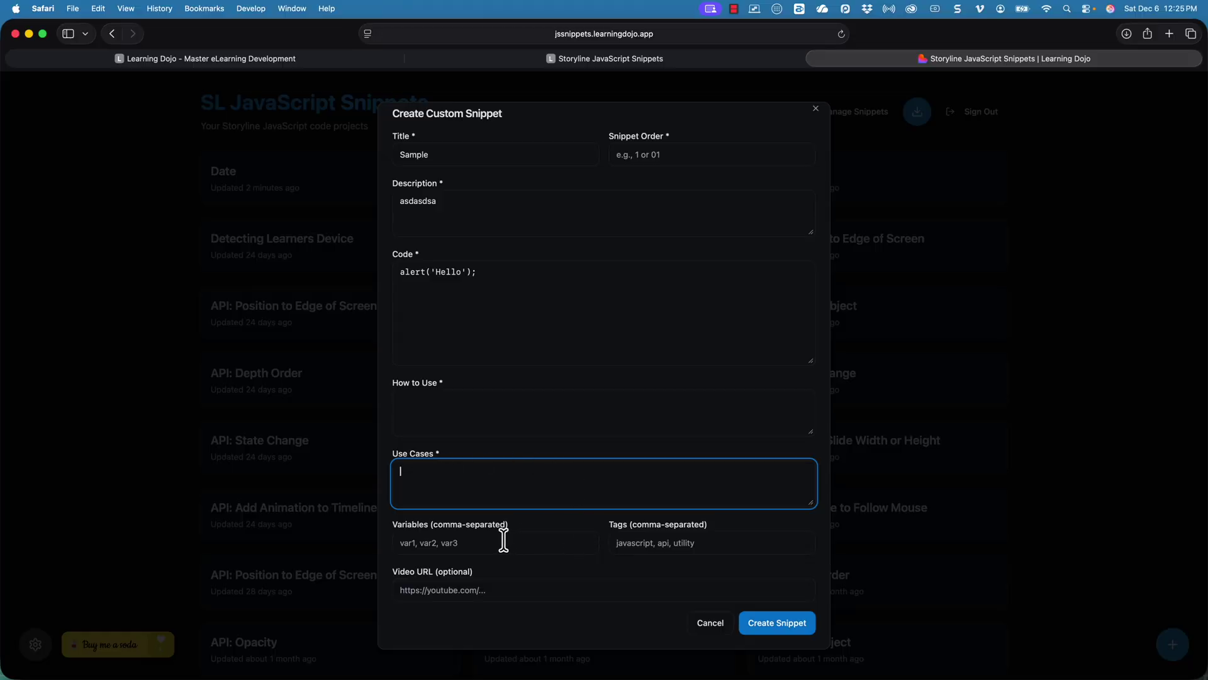
click(457, 543)
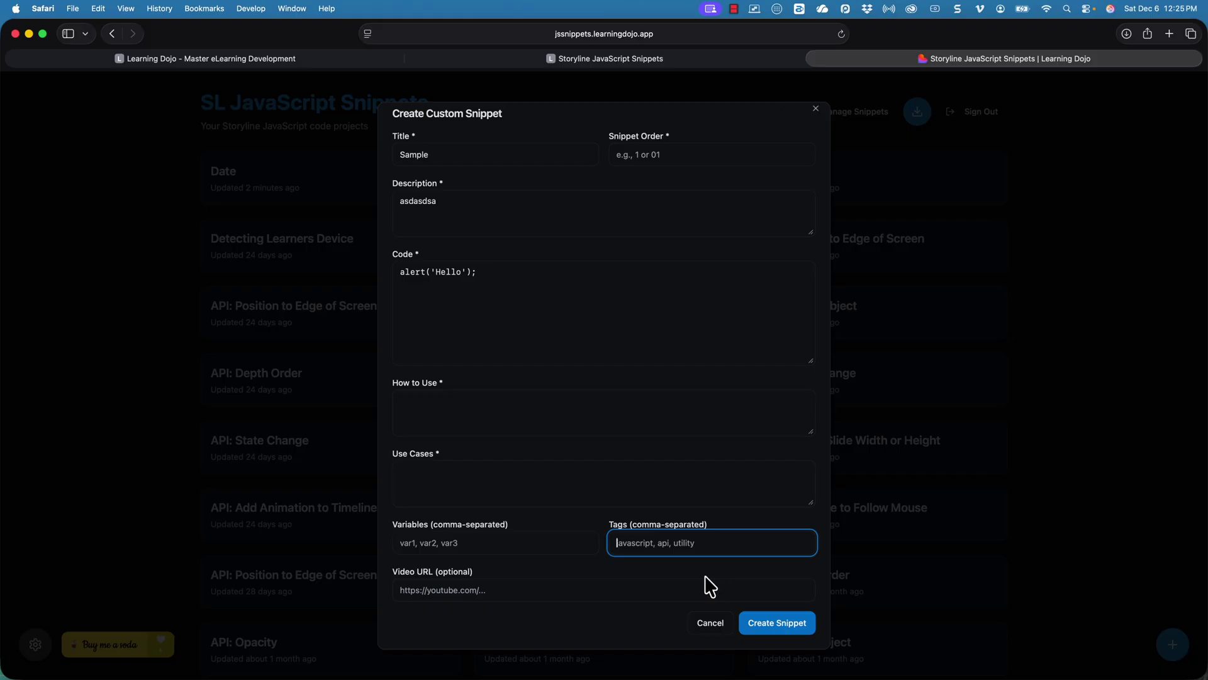
click(480, 585)
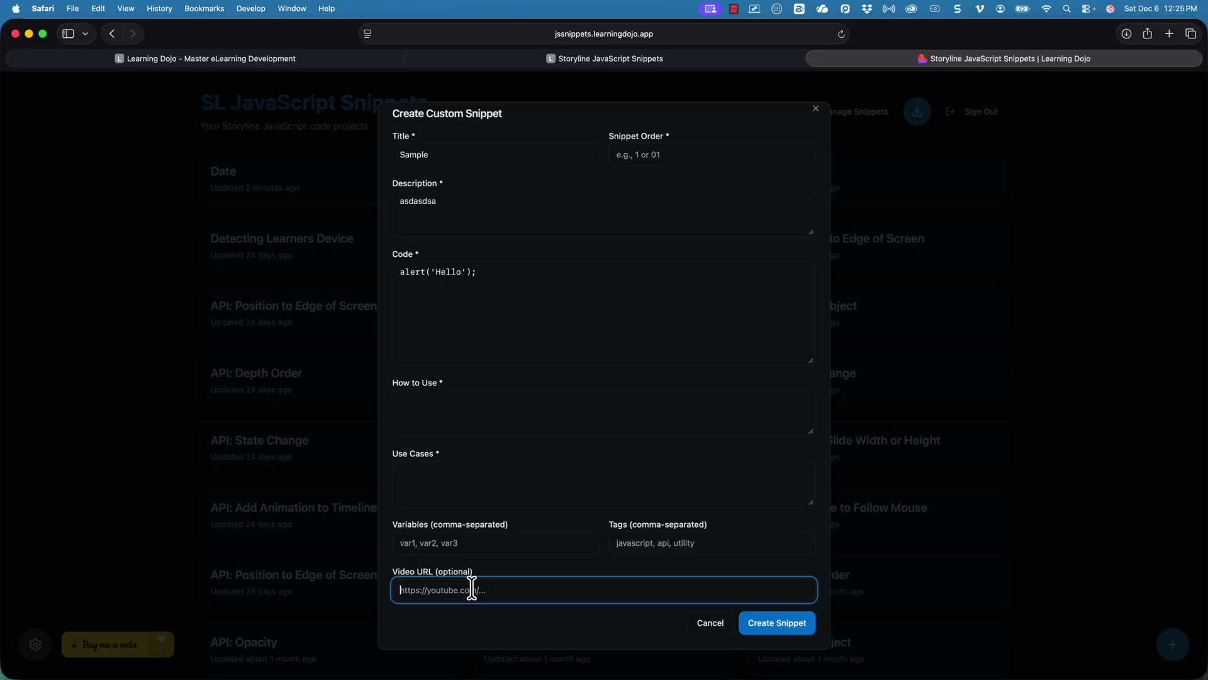
click(520, 429)
text(a)
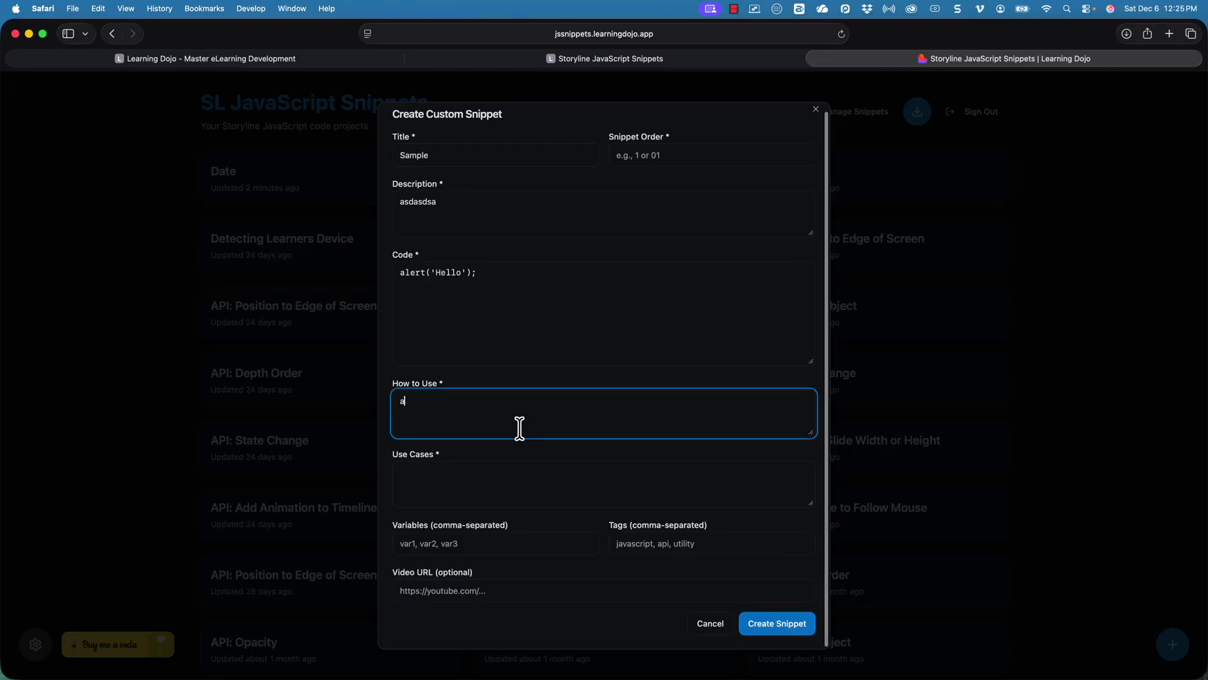
text(sas)
click(480, 482)
text(sa)
Save the new Sample snippet as a project heading the list
click(777, 627)
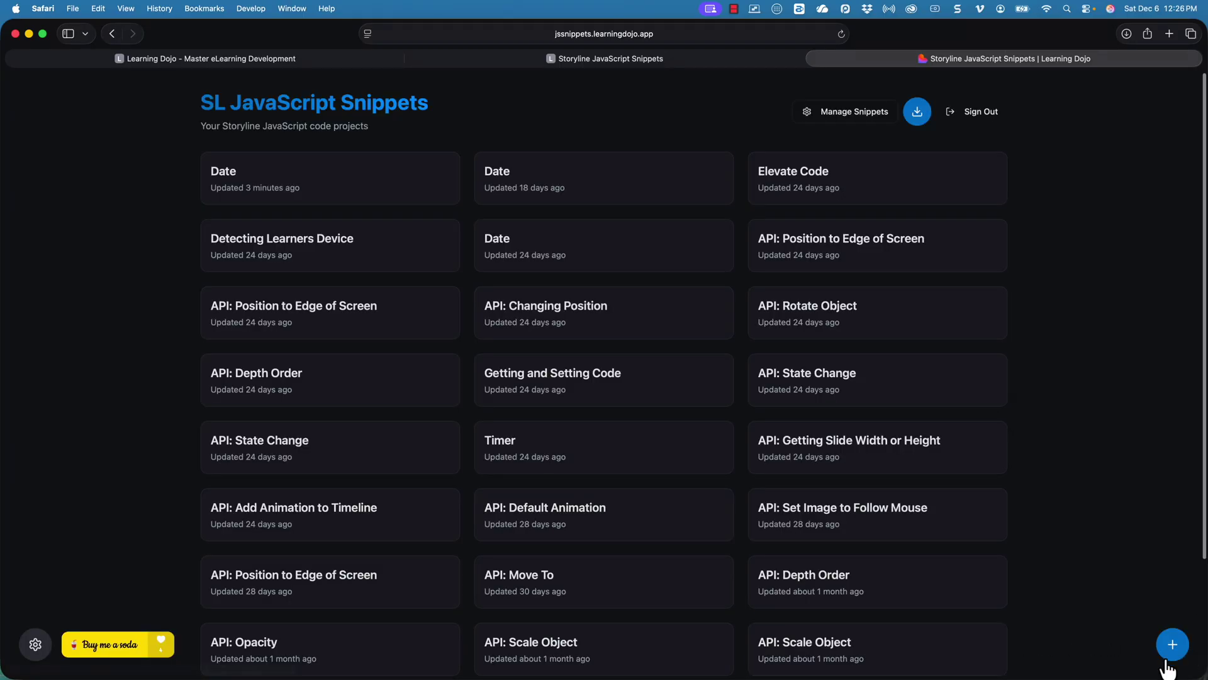
click(1170, 646)
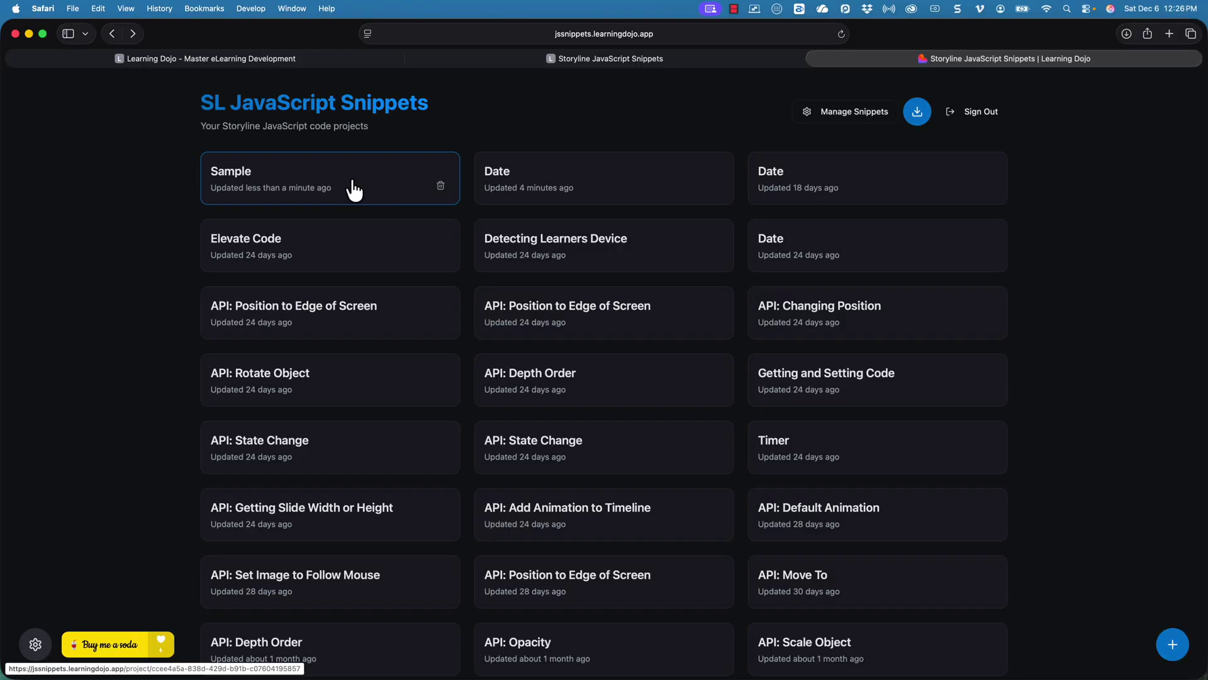
Start another project and narrow the starting snippets to API ones
click(1171, 647)
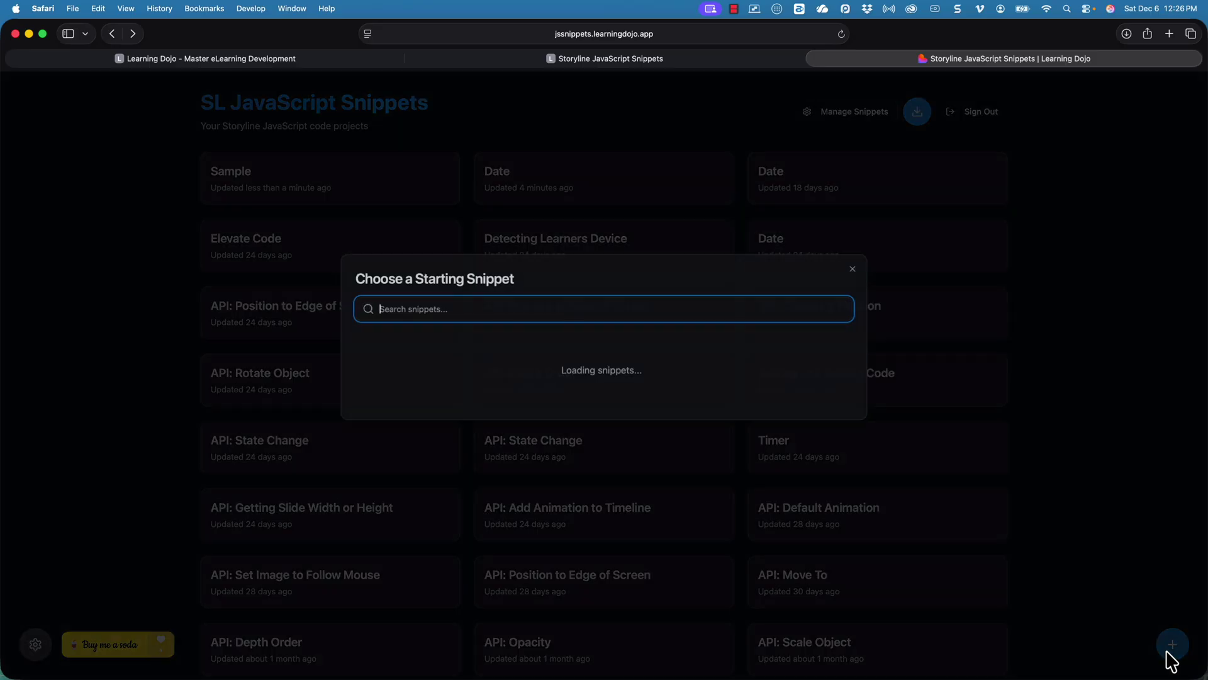
scroll(715, 413, down, 2)
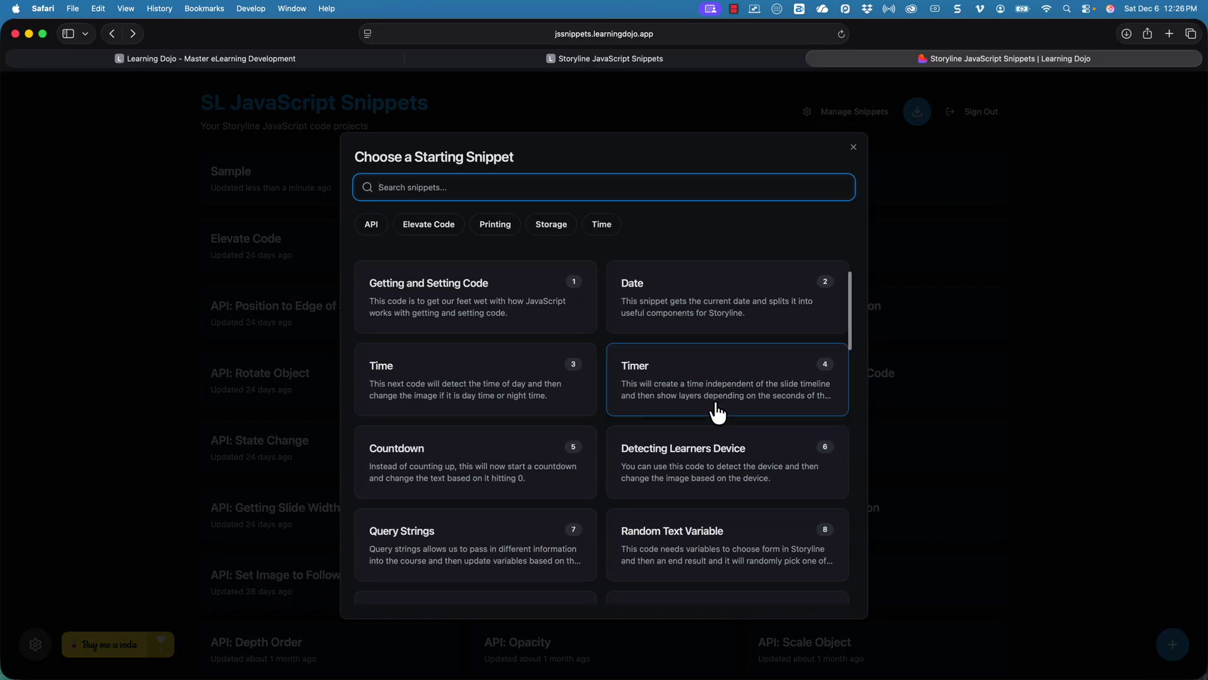
scroll(715, 413, up, 2)
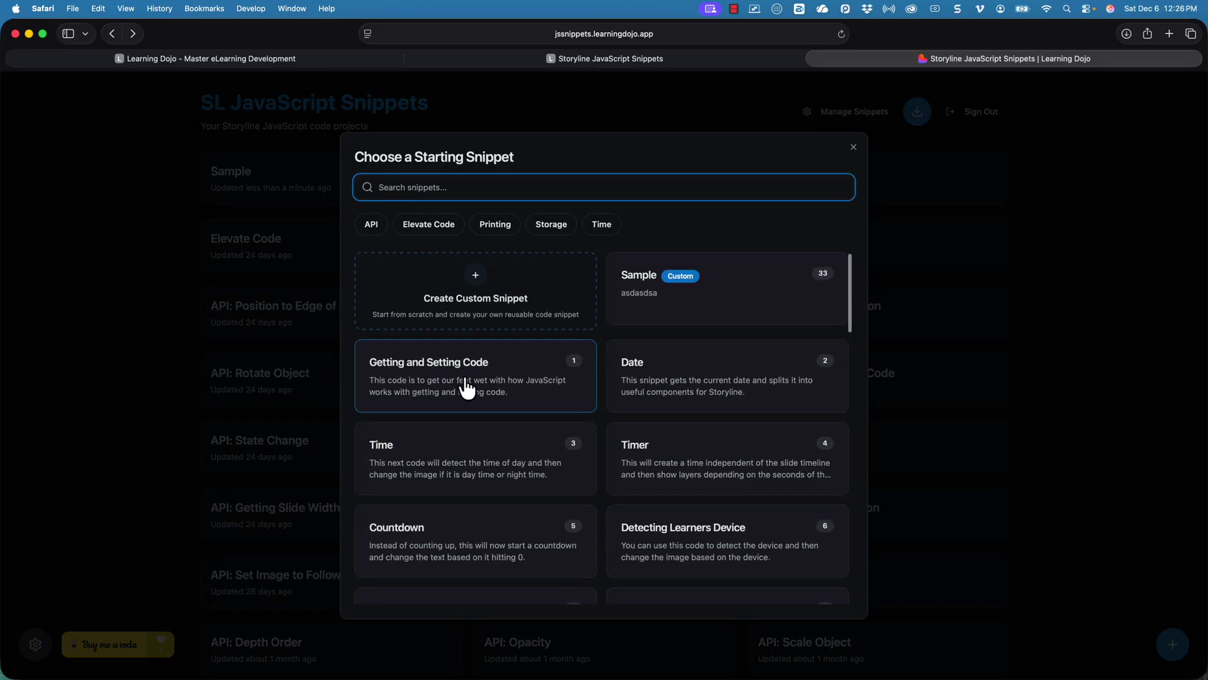
scroll(477, 387, down, 1)
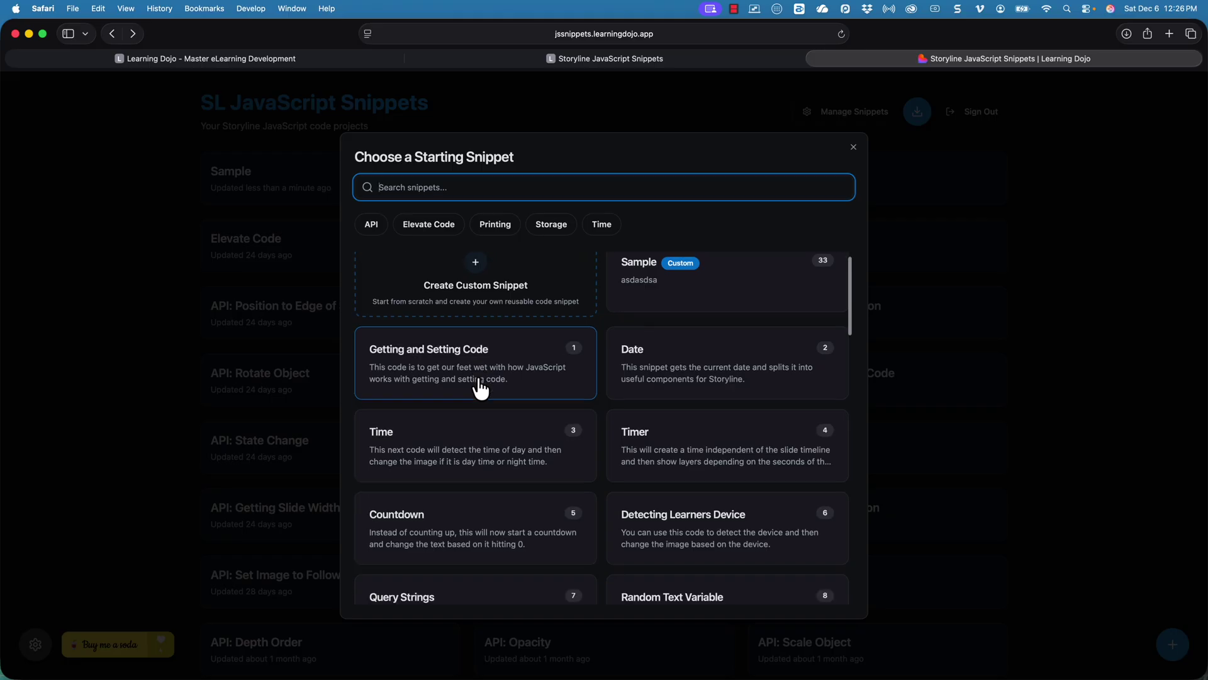
scroll(472, 369, up, 1)
click(366, 225)
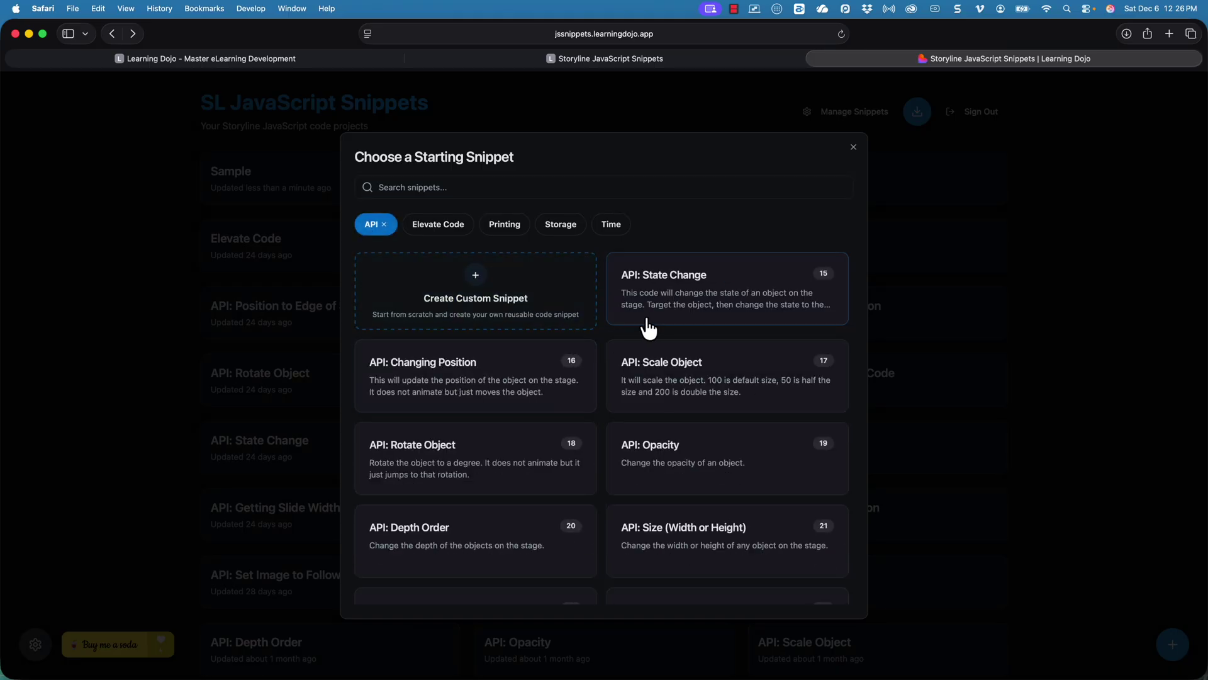
Create an API: State Change project and select all of its code
click(704, 306)
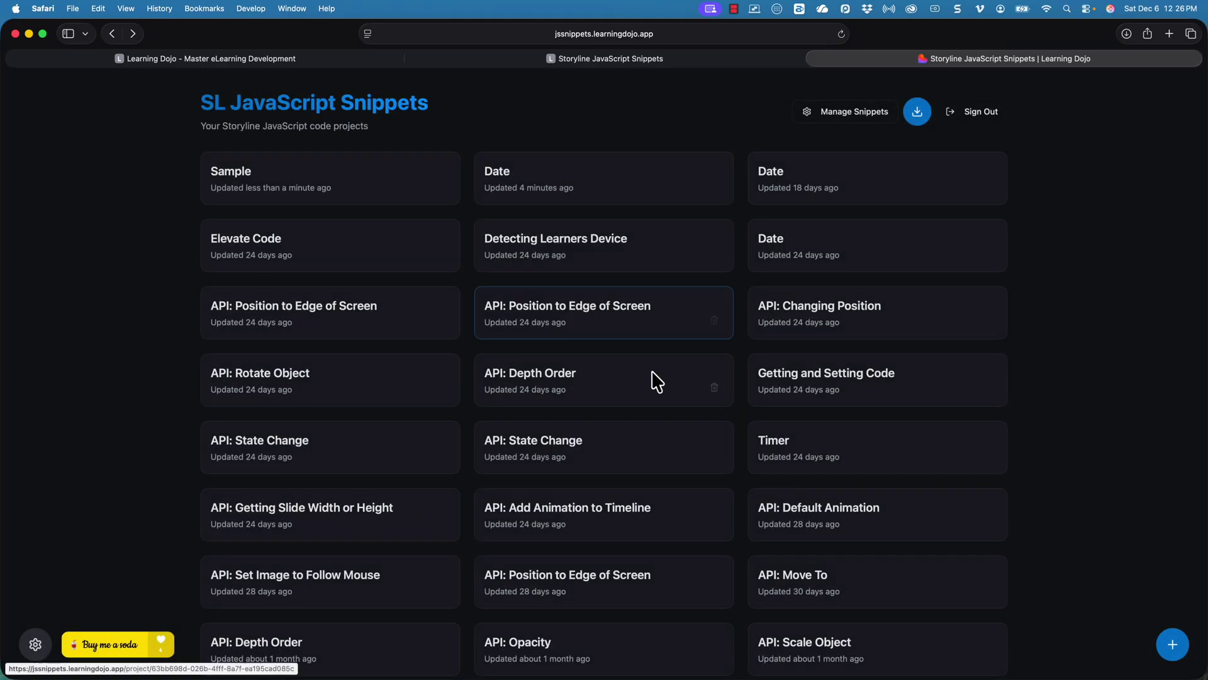
drag(415, 282, 220, 233)
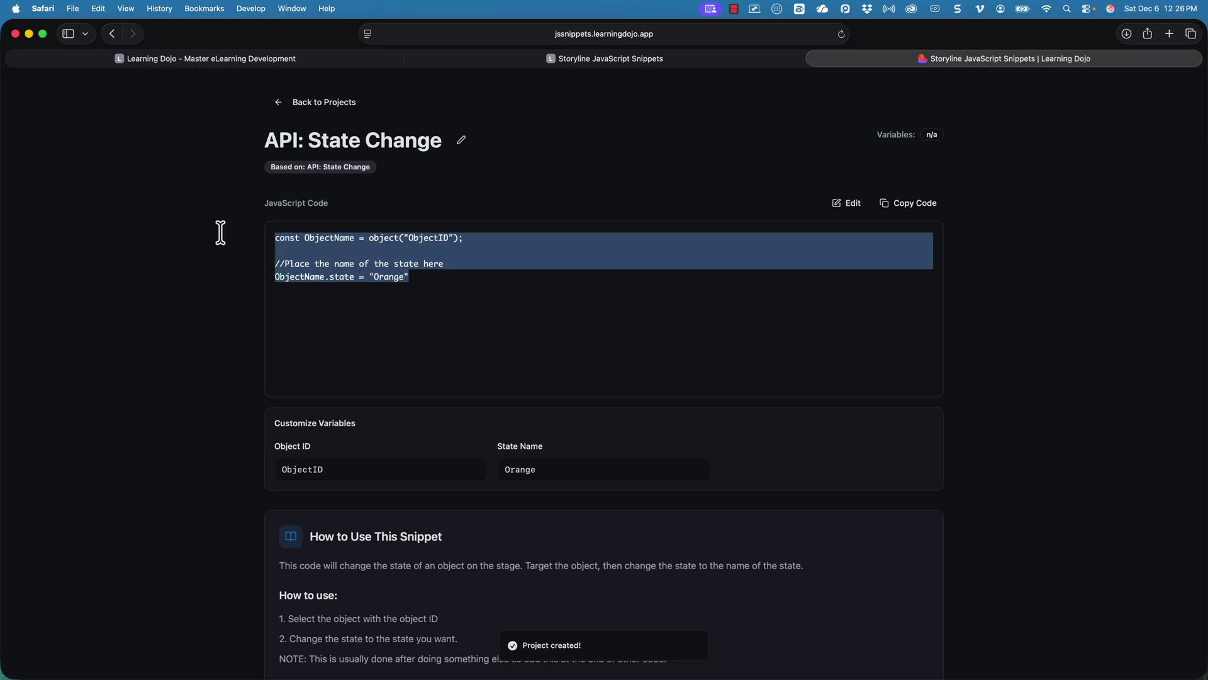